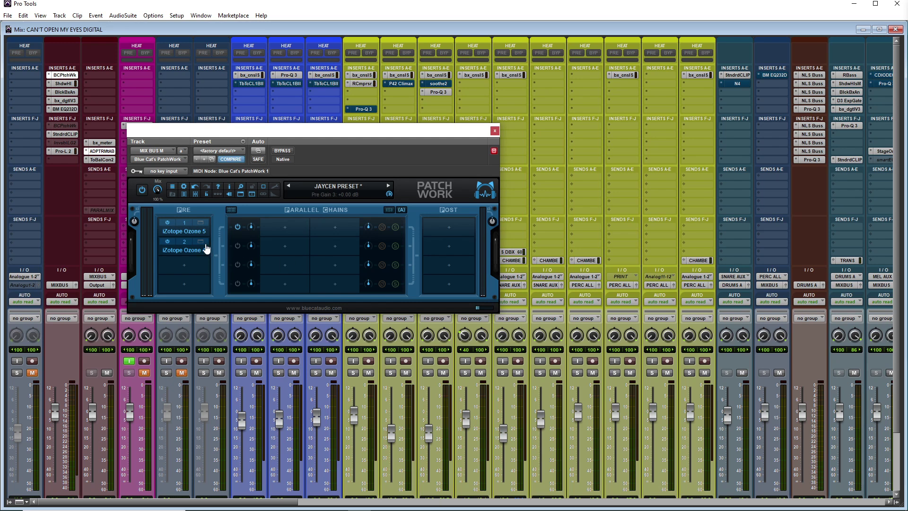
Step: Close the PatchWork plug-in and examine the Shadow Hills mastering compressor's settings on the mix bus master
left_click(544, 216)
left_click(495, 130)
left_click(71, 84)
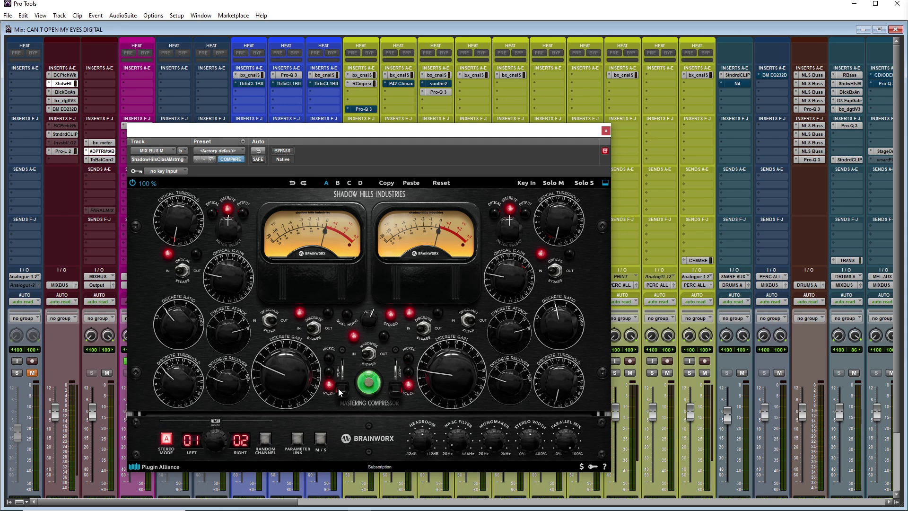
mouse_move(340, 390)
left_mouse_down()
mouse_move(344, 363)
mouse_move(332, 398)
mouse_move(342, 393)
left_mouse_up()
left_click(606, 131)
Step: Examine the Black Box HG-2MS saturation settings on the mix bus master
left_click(64, 92)
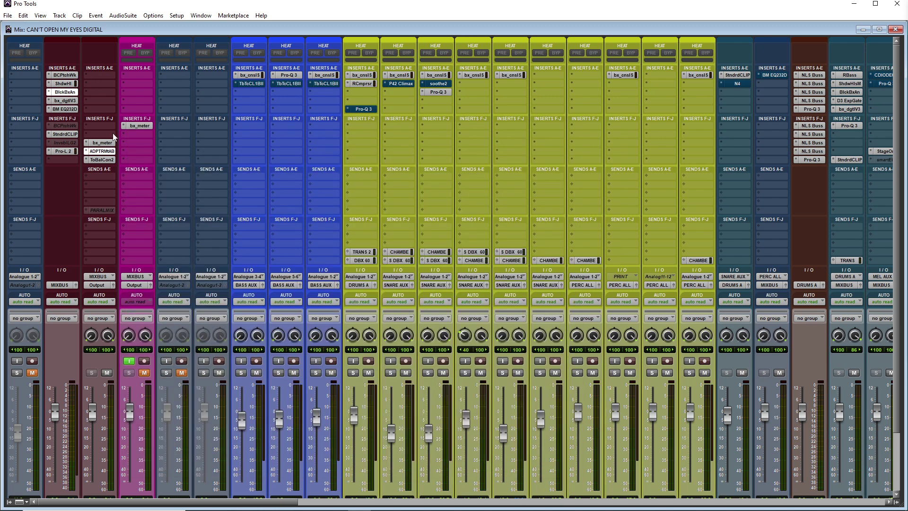
left_click_drag(408, 135, 484, 141)
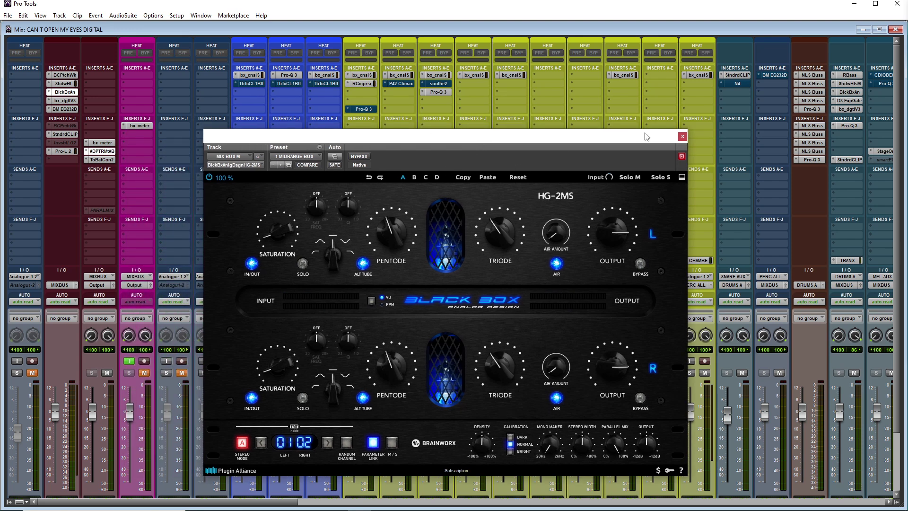
left_click(683, 136)
Step: Examine the bx_digital V3 and Bettermaker EQ232D equalizer settings on the mix bus master
left_click(64, 101)
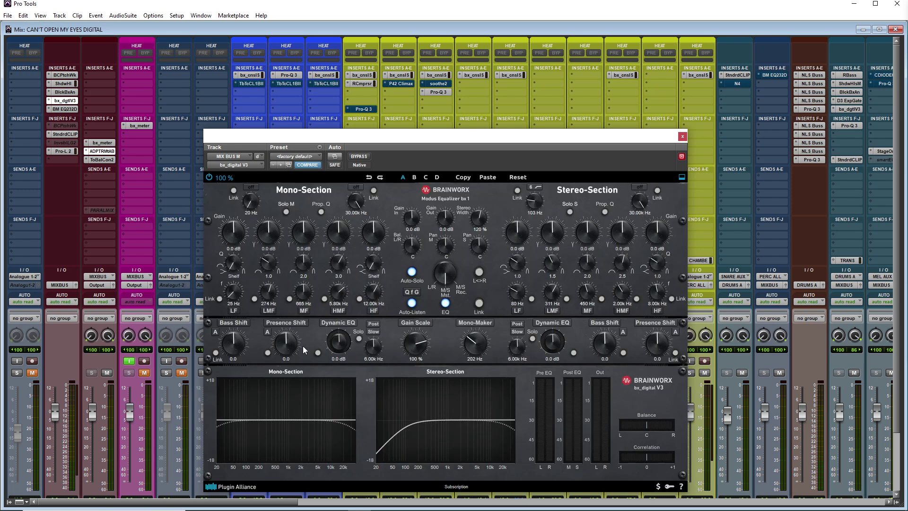
left_click_drag(476, 136, 474, 216)
left_click(65, 109)
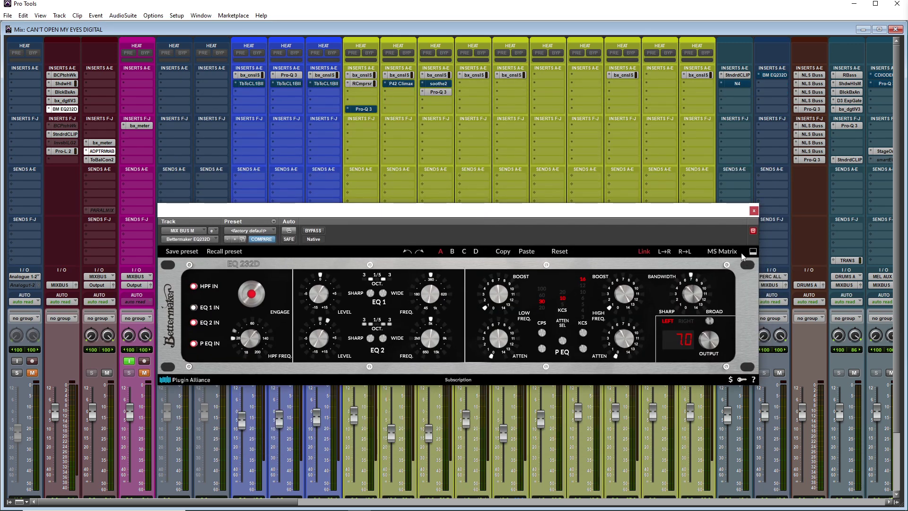
left_click(754, 211)
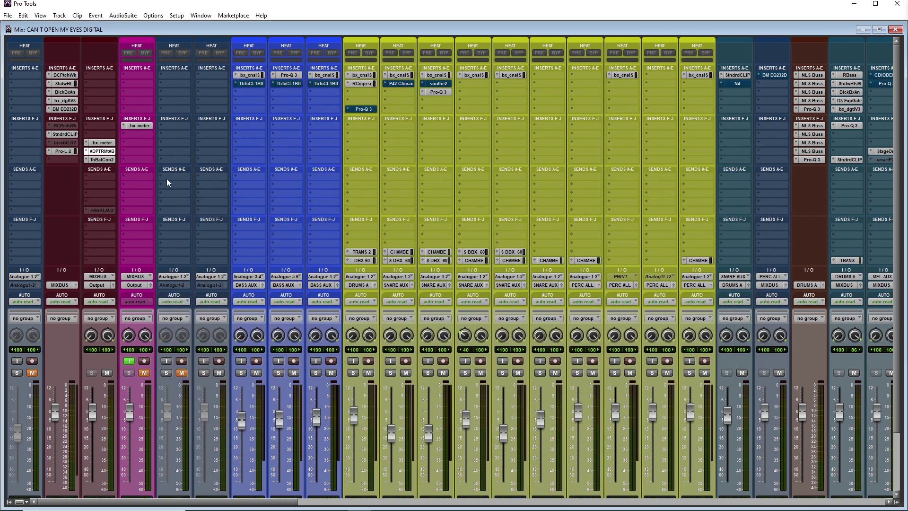
Step: Examine the StandardCLIP clipper and the FabFilter Pro-L 2 limiter on the mix bus master
left_click(65, 135)
left_click(66, 152)
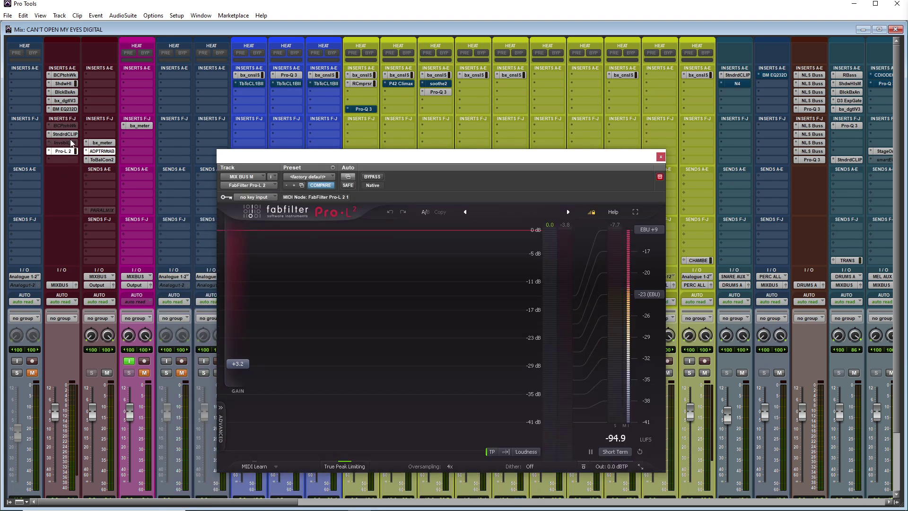
left_click(661, 156)
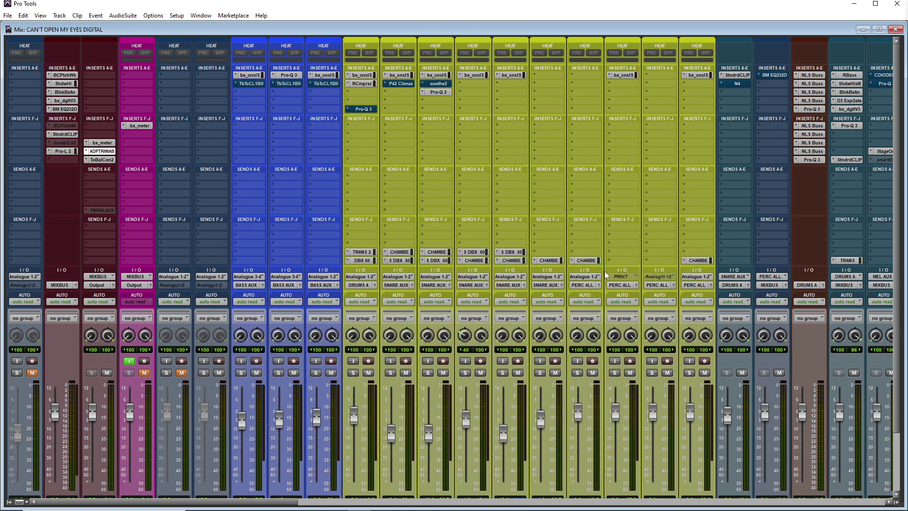
Step: Solo track 10, the first of the yellow drum tracks
scroll(604, 271, "right", 3)
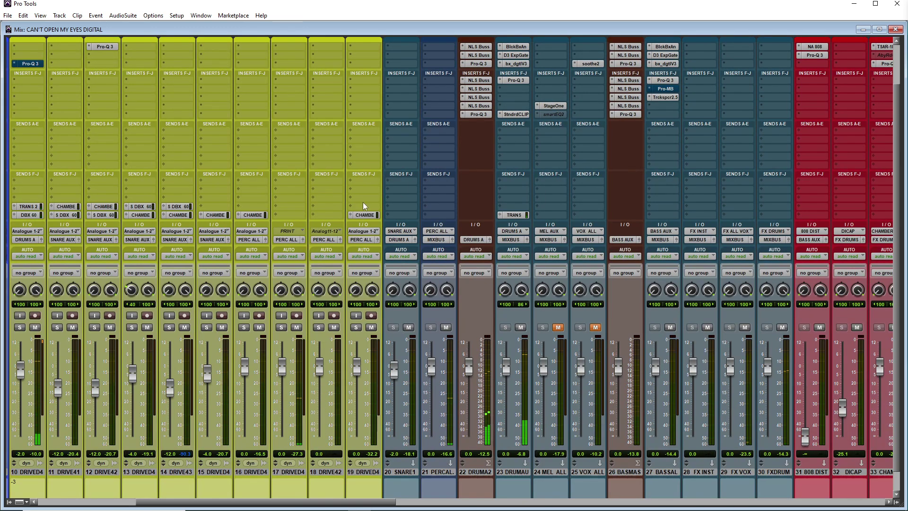
scroll(339, 143, "down", 2)
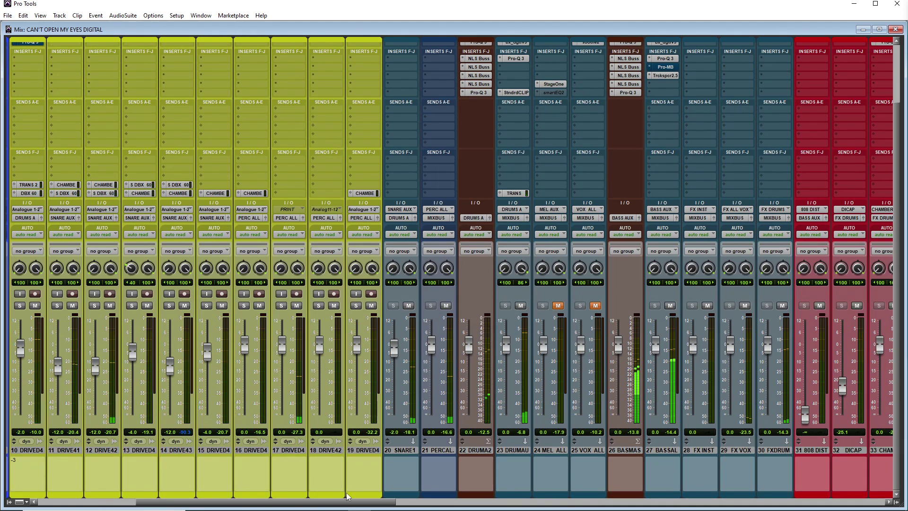
scroll(155, 484, "left", 3)
scroll(237, 493, "right", 2)
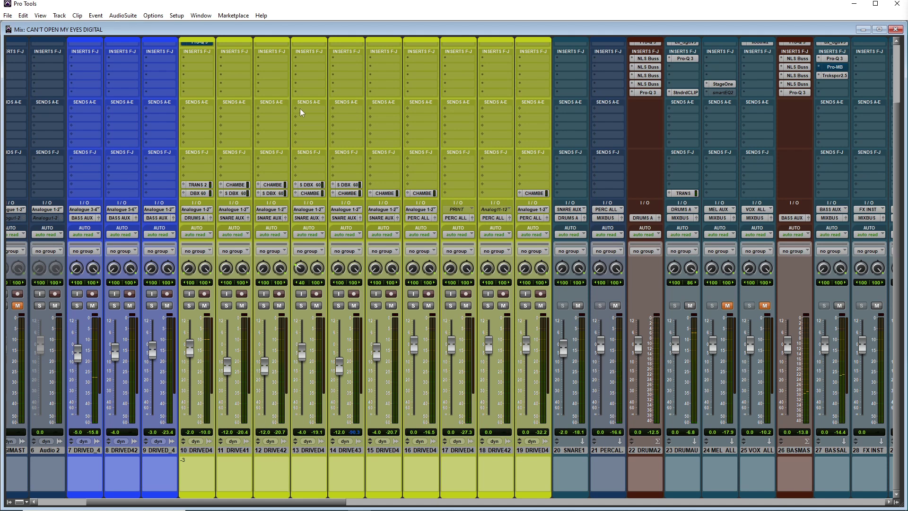
scroll(300, 112, "up", 3)
left_click(189, 373)
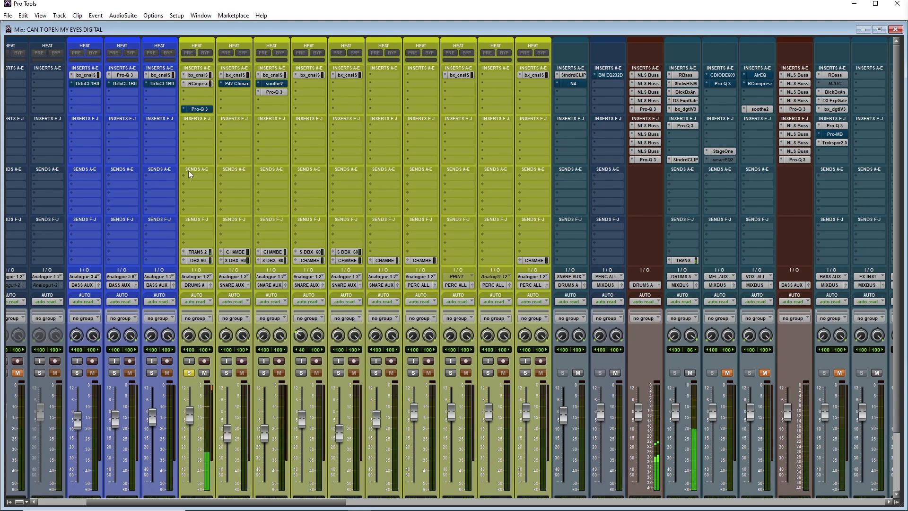
Step: Select the drum master track 22 and bypass all of its insert plug-ins
scroll(185, 197, "down", 3)
scroll(642, 185, "up", 1)
scroll(643, 184, "down", 1)
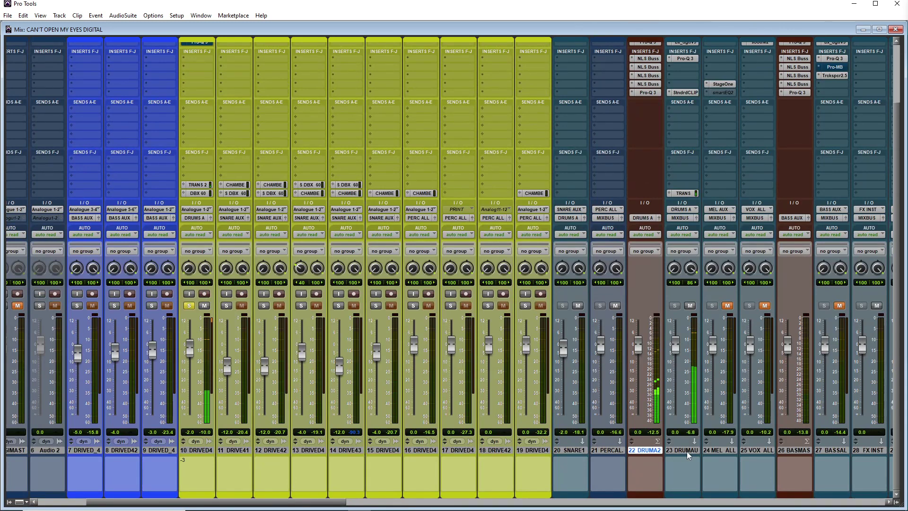
scroll(589, 175, "up", 2)
scroll(582, 186, "down", 2)
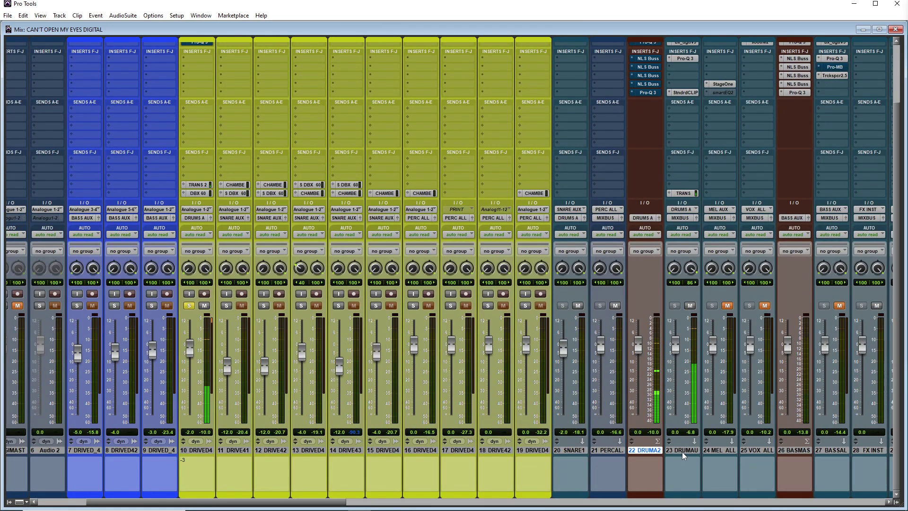
Step: Select the drum aux track 23 and bypass its insert plug-ins and TRANS send
left_click(682, 453)
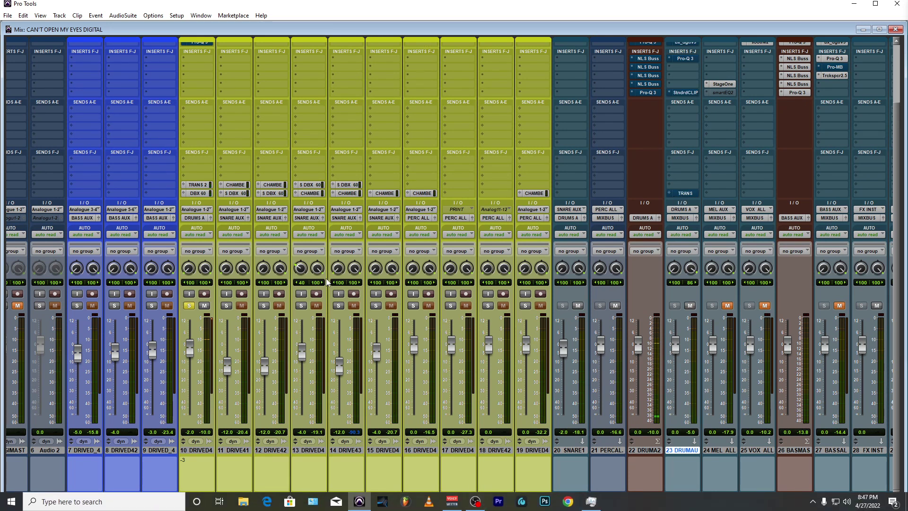
Step: Bypass the insert plug-ins and the TRANS 2 and DBX 60 sends on track 10
left_click_drag(274, 503, 213, 502)
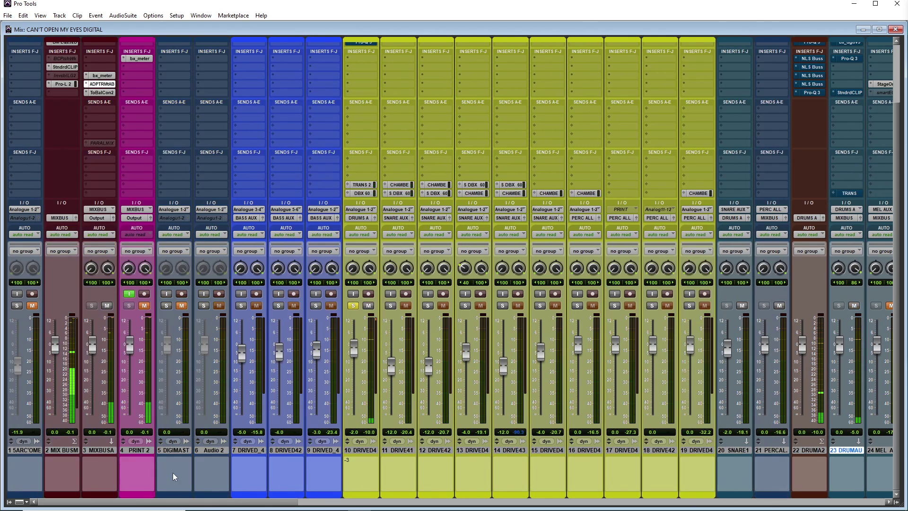
scroll(339, 126, "up", 3)
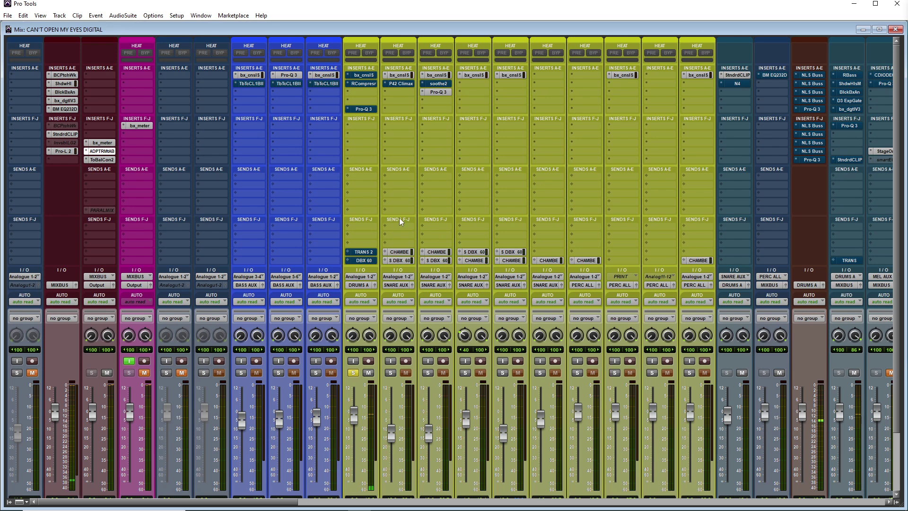
scroll(364, 199, "down", 3)
scroll(424, 145, "up", 3)
scroll(628, 416, "down", 3)
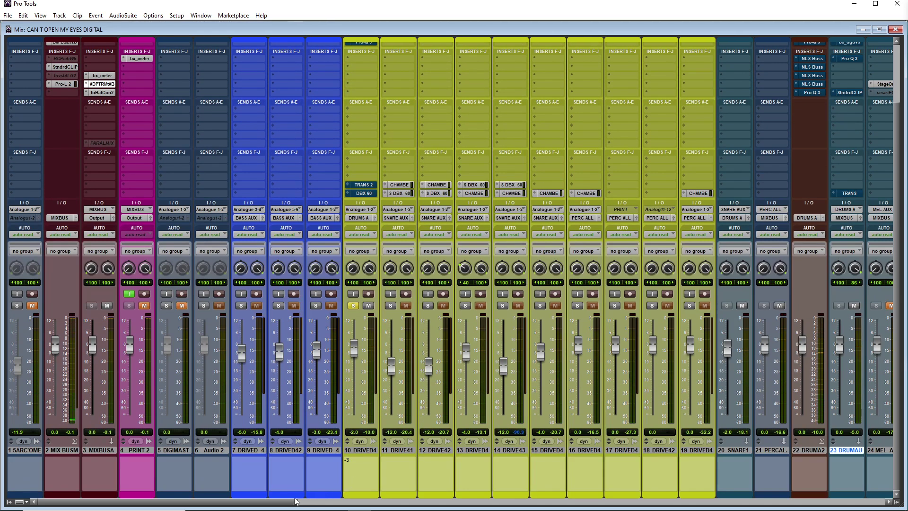
Step: Select the drum master track 22 and re-enable its NLS Buss and Pro-Q 3 inserts
left_click_drag(272, 507, 407, 505)
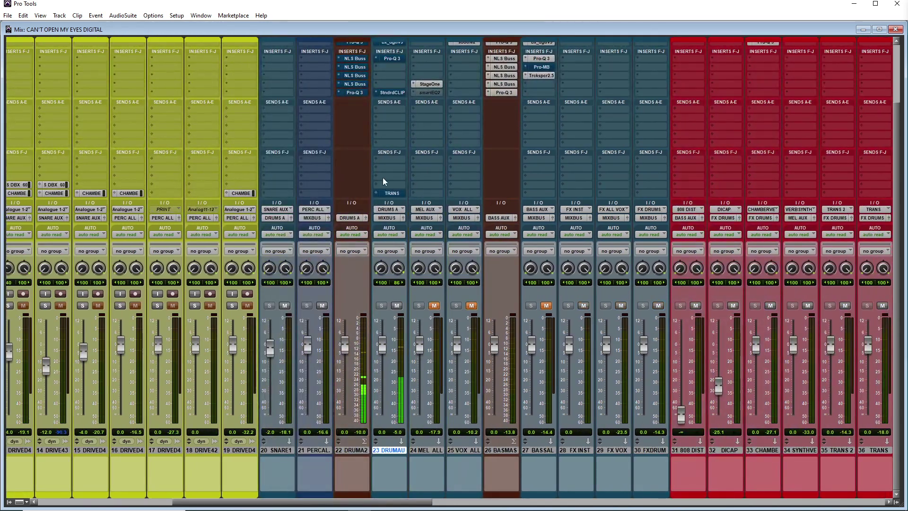
scroll(383, 175, "up", 3)
scroll(345, 230, "down", 3)
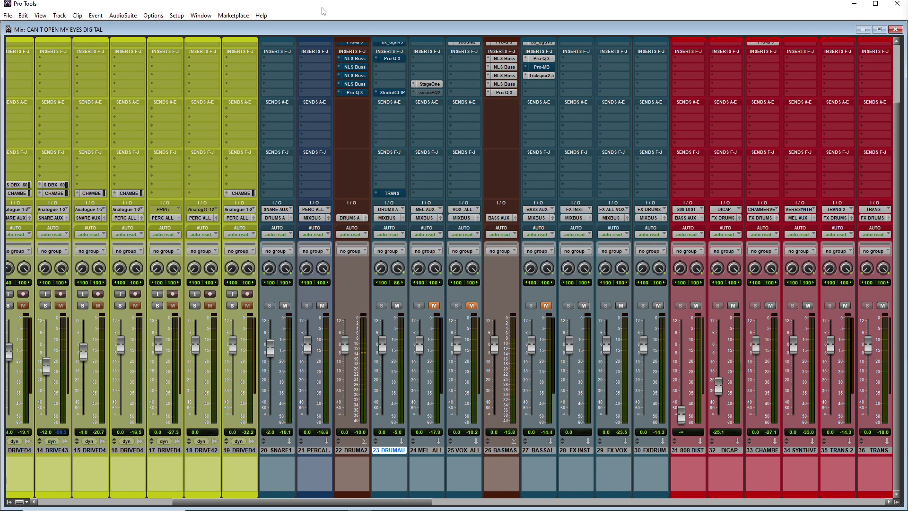
left_click(352, 450)
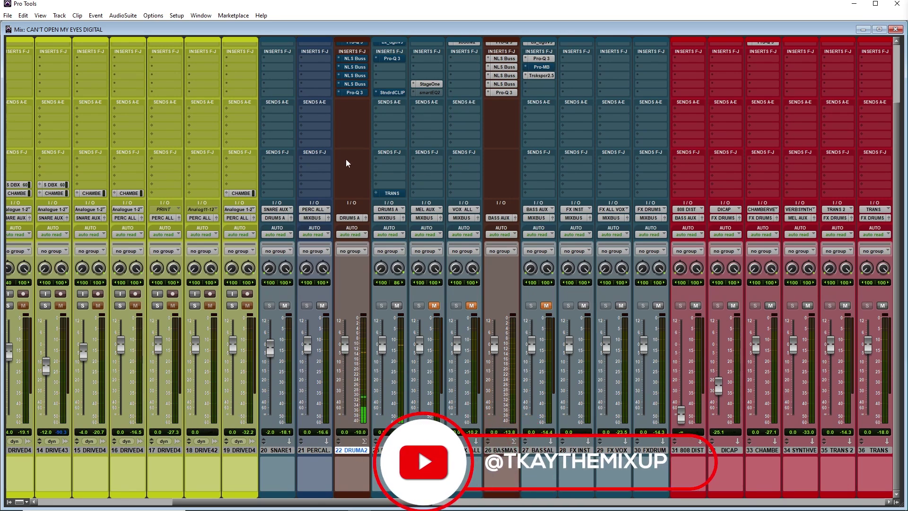
scroll(341, 167, "up", 2)
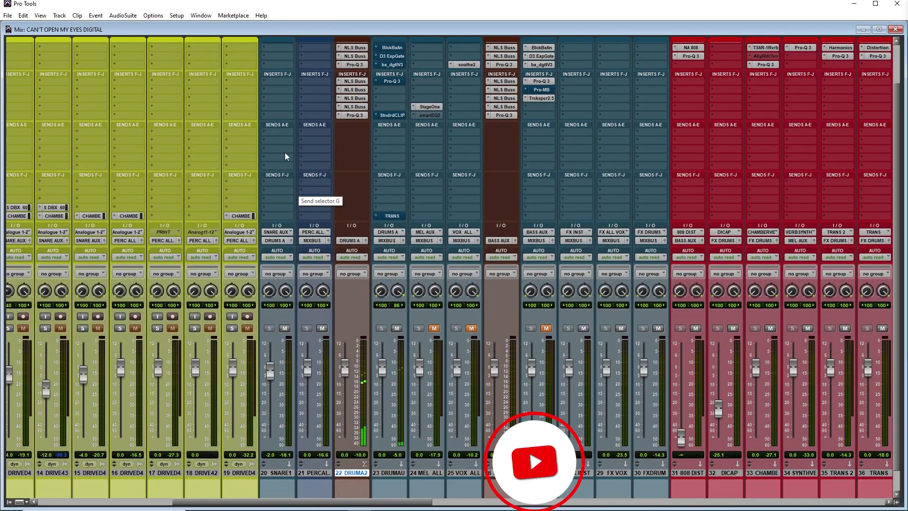
scroll(286, 157, "up", 4)
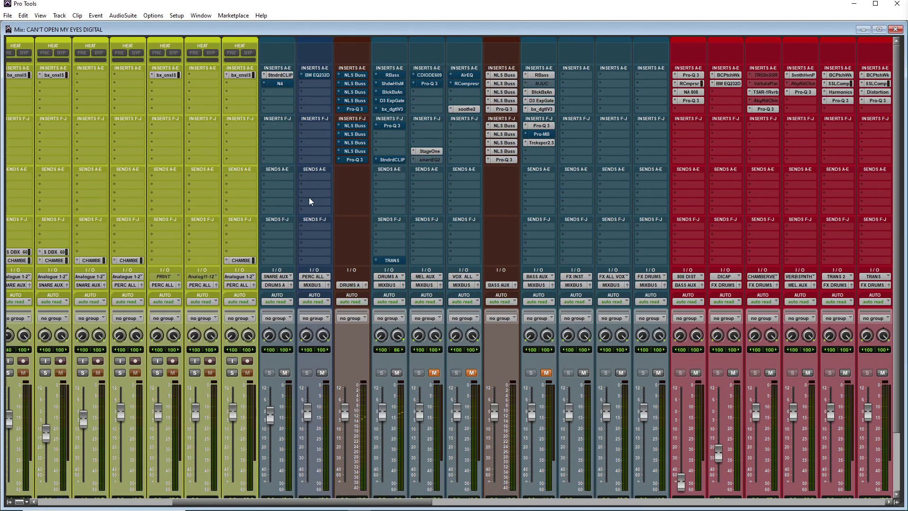
scroll(357, 192, "down", 3)
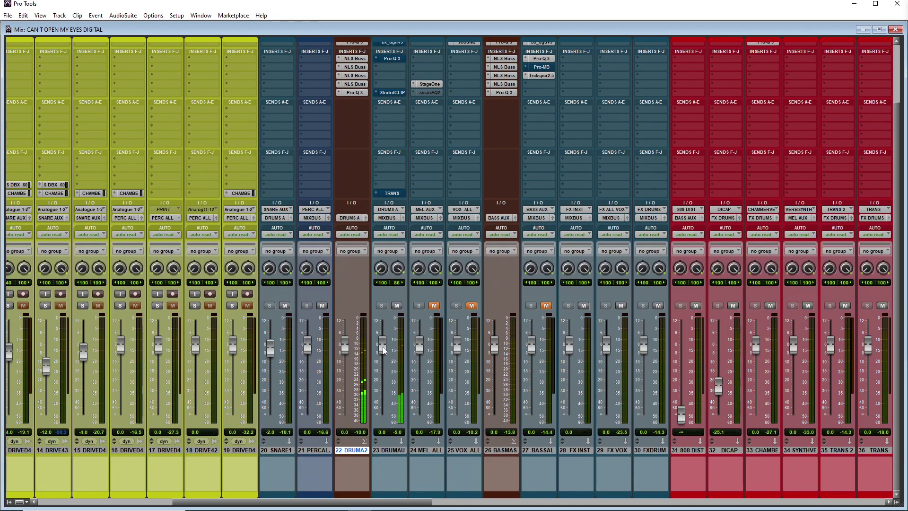
Step: Select the drum aux track 23 and re-enable its insert plug-ins
left_click(388, 450)
scroll(267, 177, "up", 1)
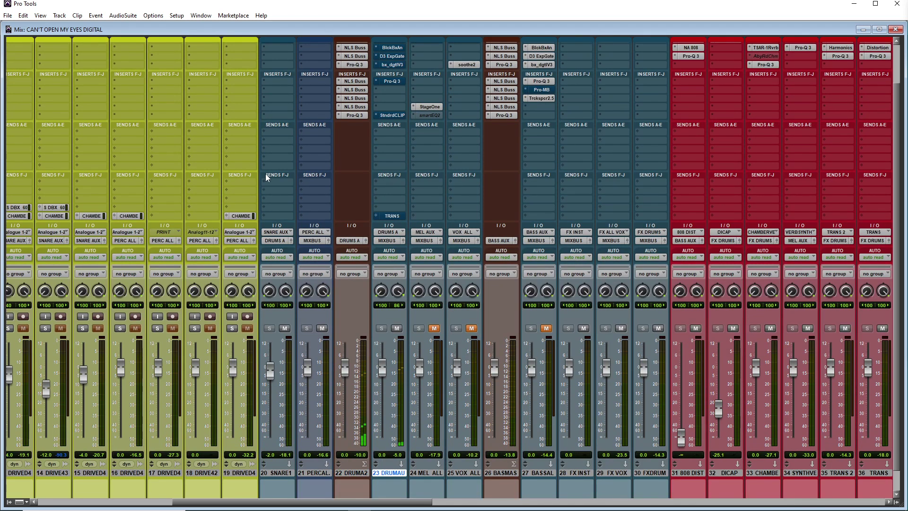
scroll(299, 152, "up", 1)
scroll(299, 149, "up", 1)
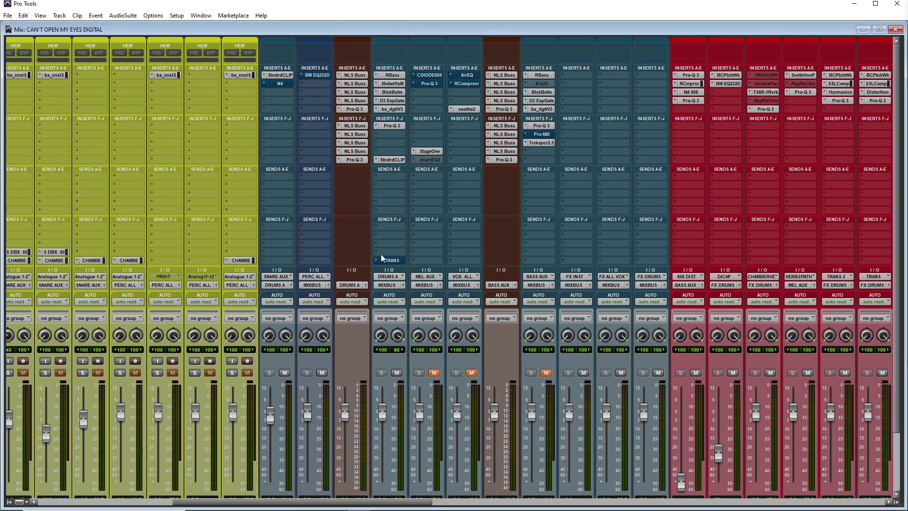
Step: Examine the NLS Buss plug-in instances on the drum master track 22
left_click(354, 75)
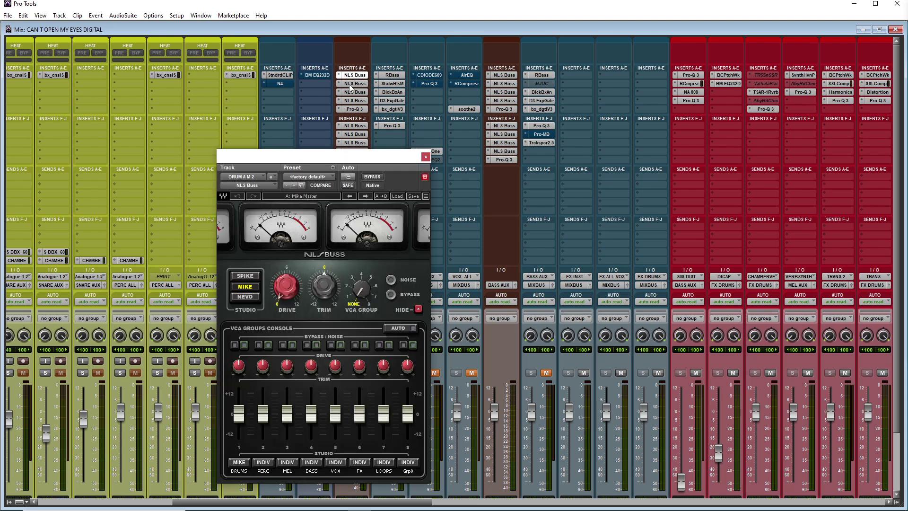
left_click(355, 92)
left_click(425, 156)
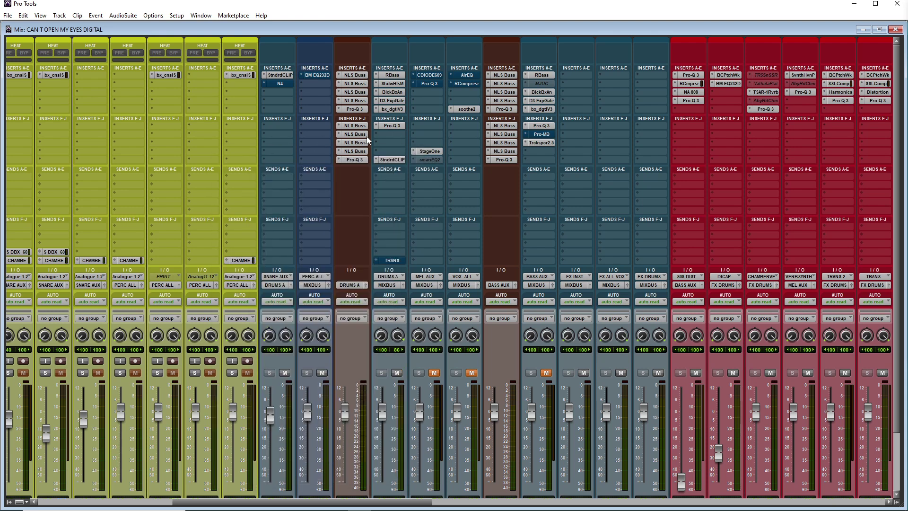
Step: Examine the RBass and Shadow Hills mastering compressor settings on the drum aux track
left_click(392, 76)
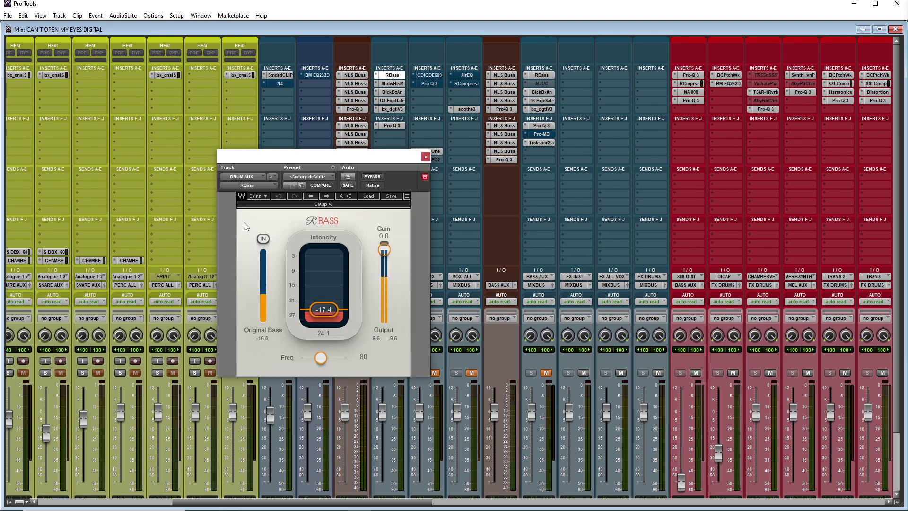
left_click(426, 157)
left_click(392, 84)
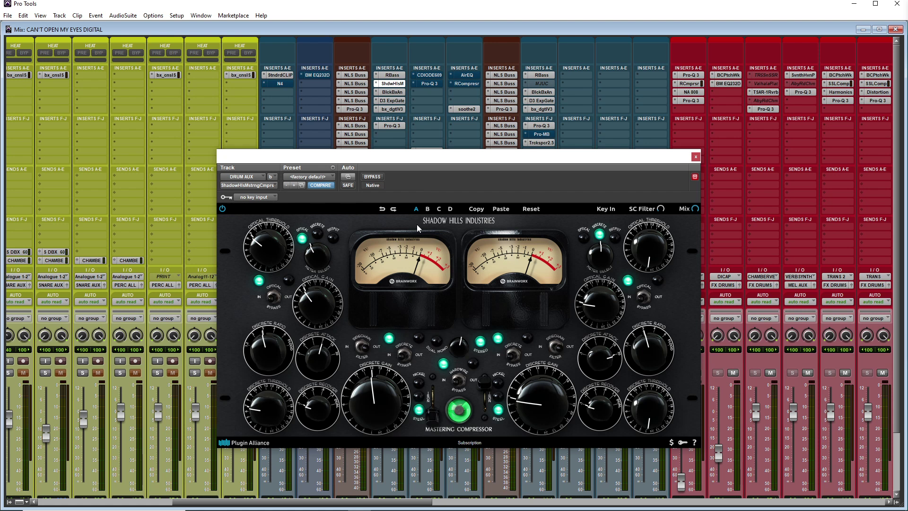
Step: Examine the Black Box HG-2 and Dyn3 Expander/Gate settings on the drum aux track
left_click(398, 93)
left_click_drag(401, 161, 361, 208)
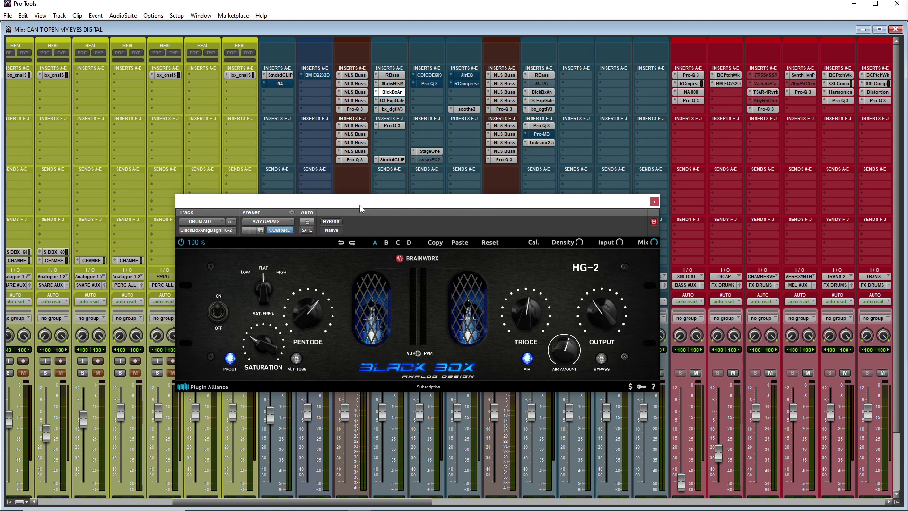
key("ctrl+w")
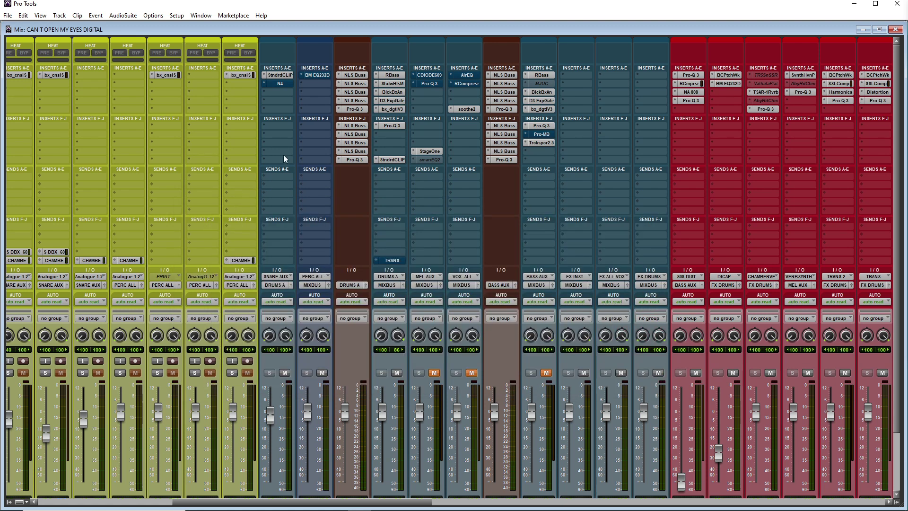
left_click(392, 100)
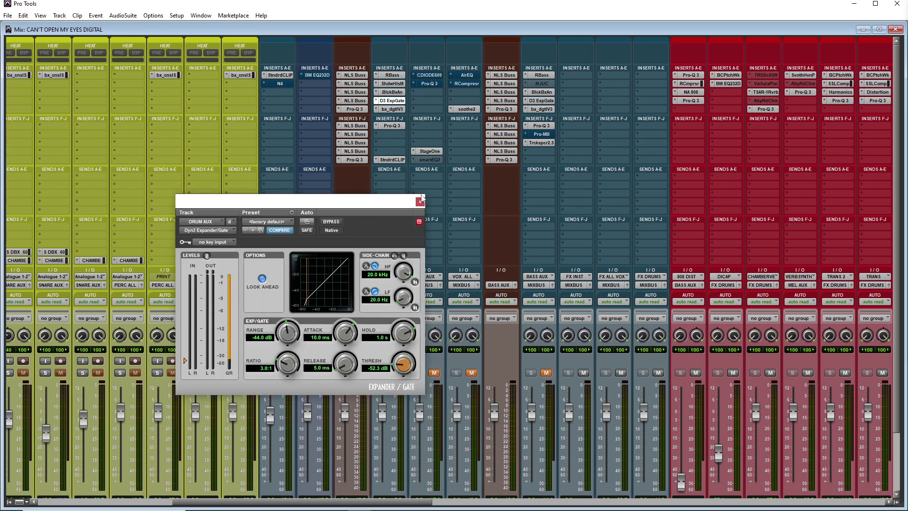
left_click(419, 201)
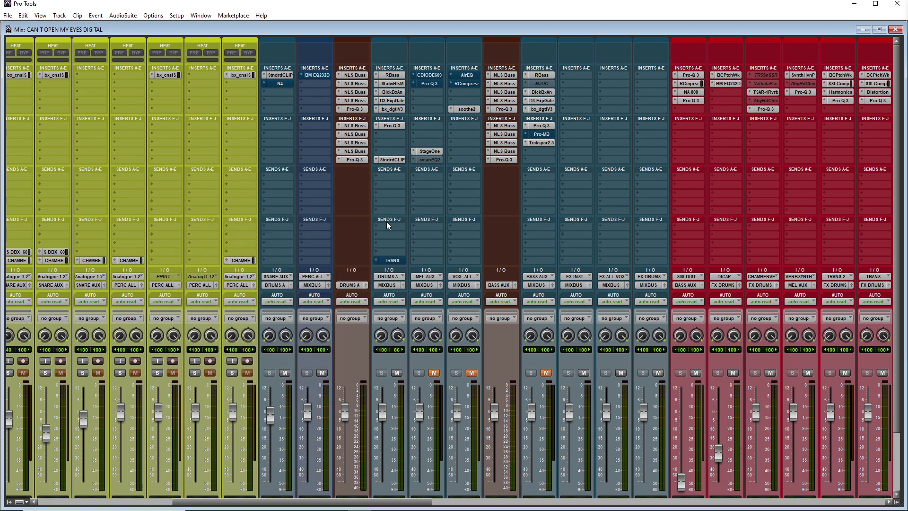
Step: Re-enable the TRANS send on the drum aux track 23
scroll(392, 489, "down", 3)
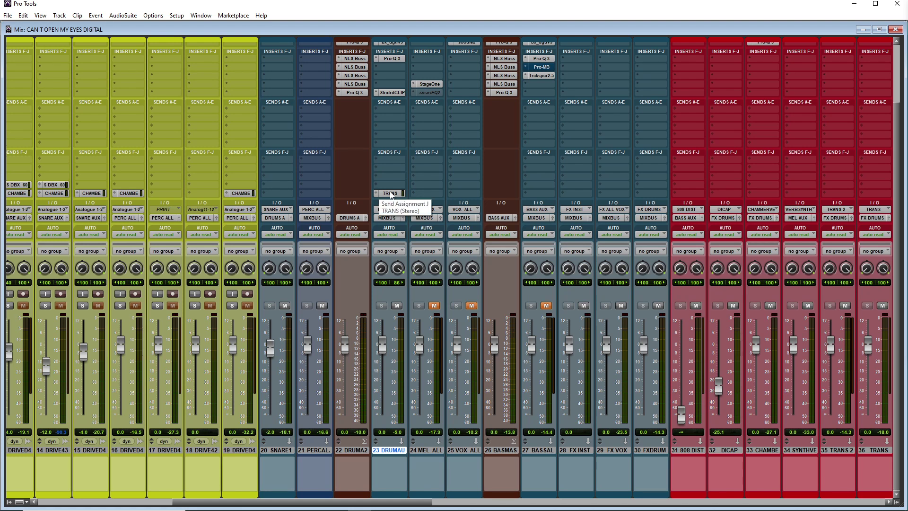
Step: Examine the bx_console SSL 4000 E filter settings on the kick track 10
scroll(400, 151, "up", 3)
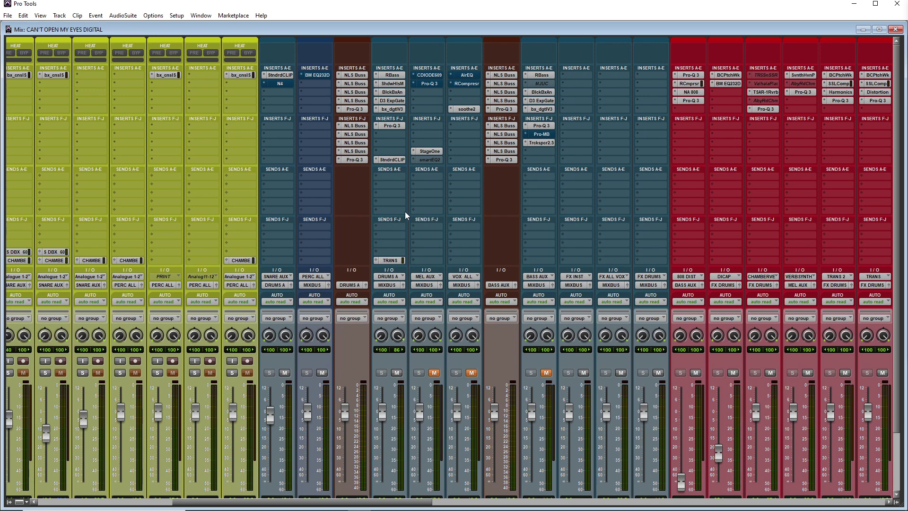
scroll(405, 207, "down", 3)
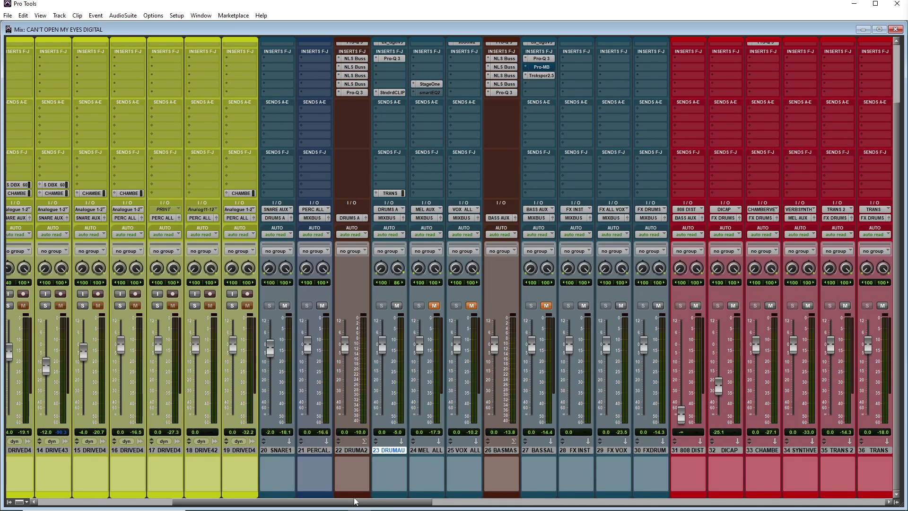
left_click_drag(351, 502, 254, 502)
scroll(263, 170, "up", 3)
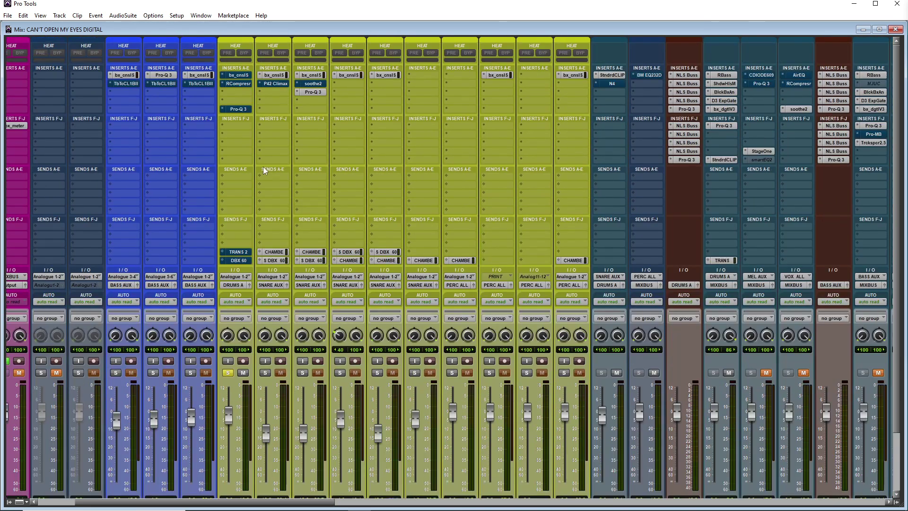
left_click(237, 76)
left_click_drag(325, 203, 372, 79)
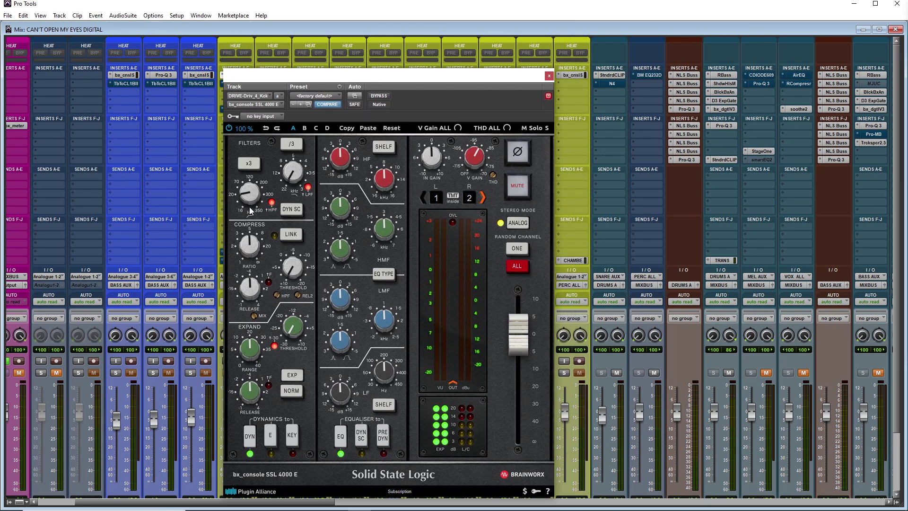
mouse_move(246, 196)
left_click(549, 77)
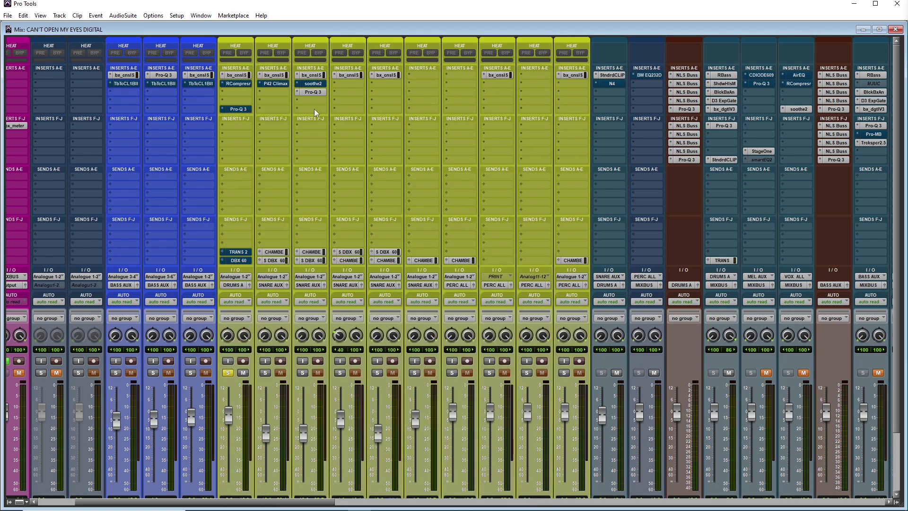
Step: Take the RCompressor on the kick track 10 out of bypass, comparing the compressed and uncompressed sound
left_click(235, 82)
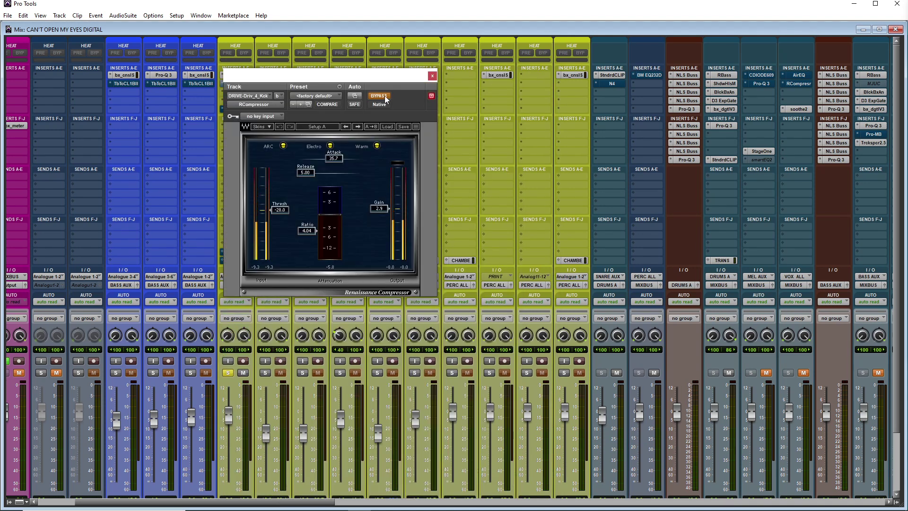
left_click_drag(387, 76, 523, 126)
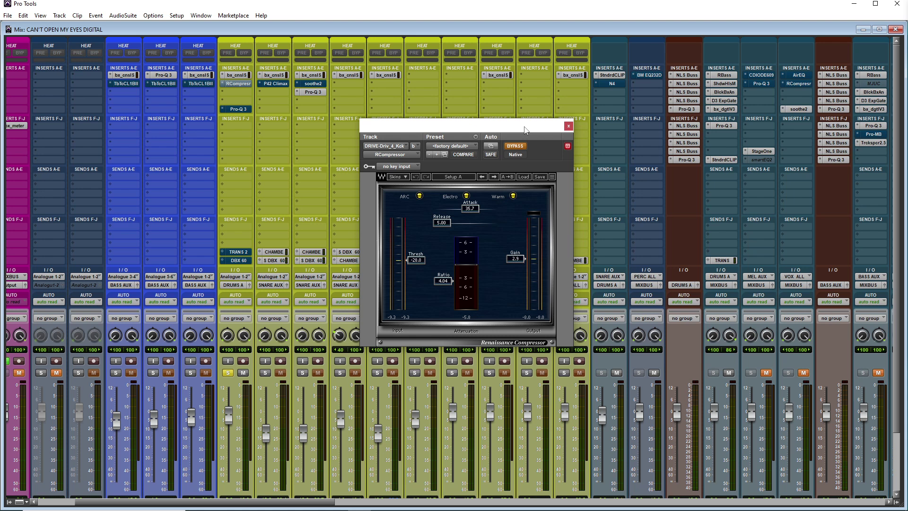
left_click_drag(467, 120, 396, 79)
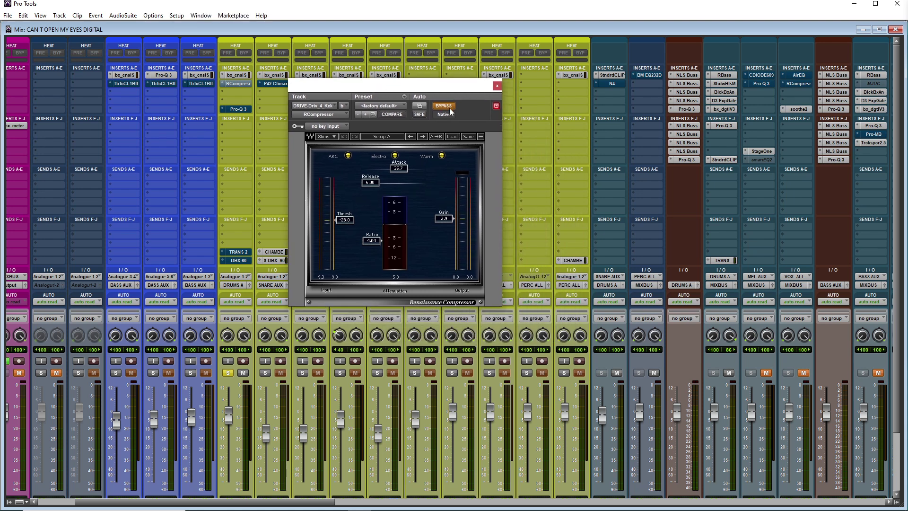
left_click(446, 107)
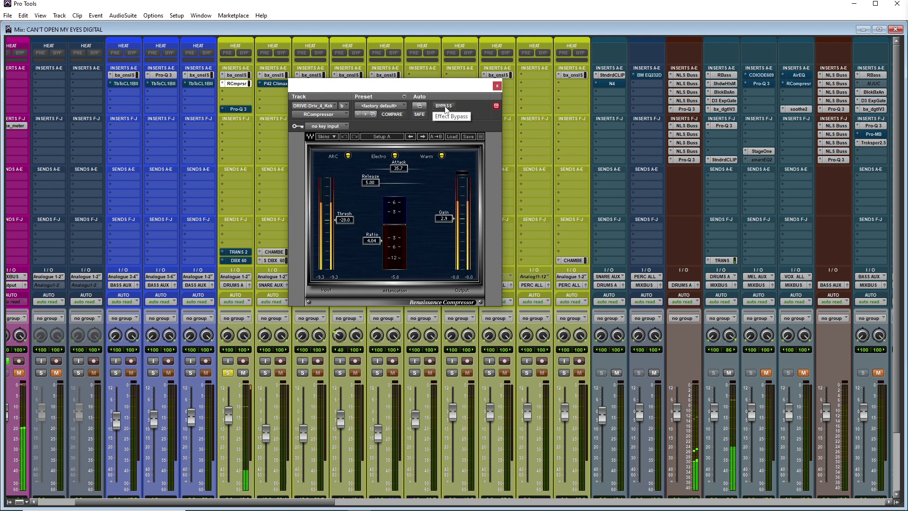
left_click(445, 107)
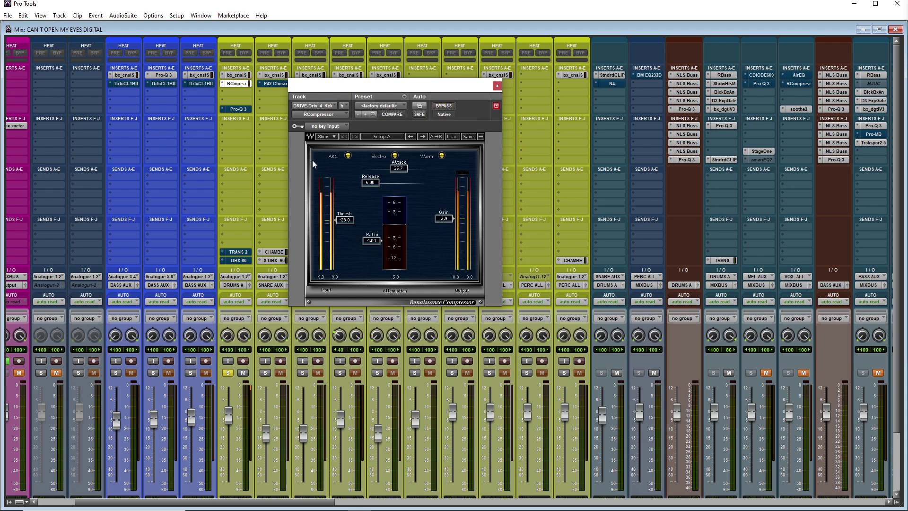
left_click(497, 86)
Step: Compare the kick track 10 with its TRANS 2 send muted and unmuted, leaving the send active
scroll(260, 164, "down", 3)
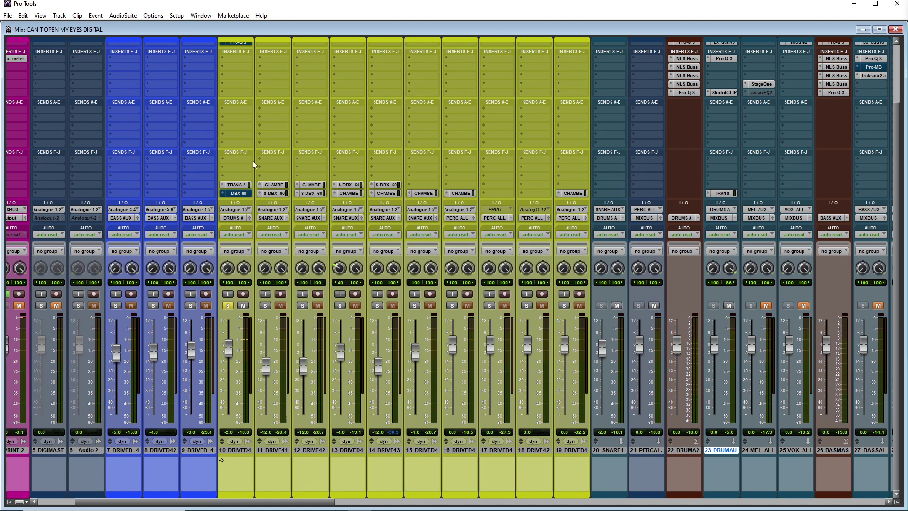
left_click(238, 184)
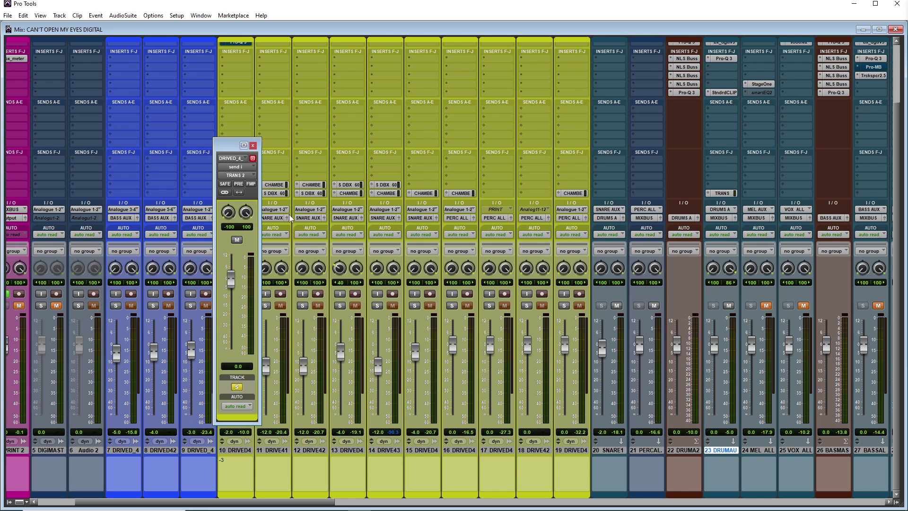
left_click(254, 145)
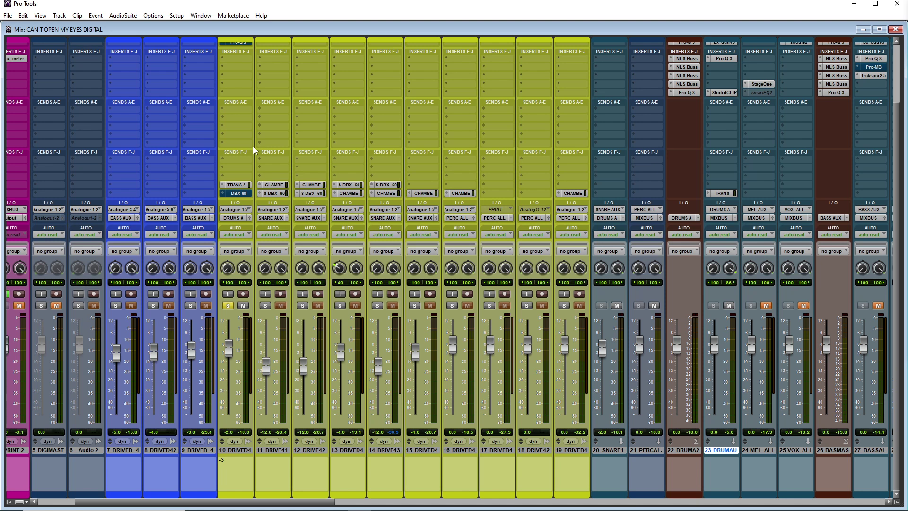
left_click(238, 185)
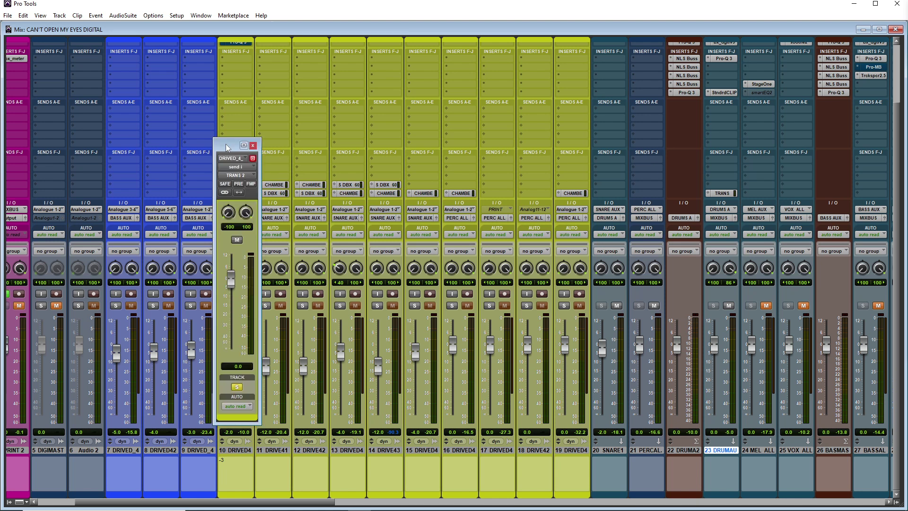
left_click_drag(229, 145, 372, 146)
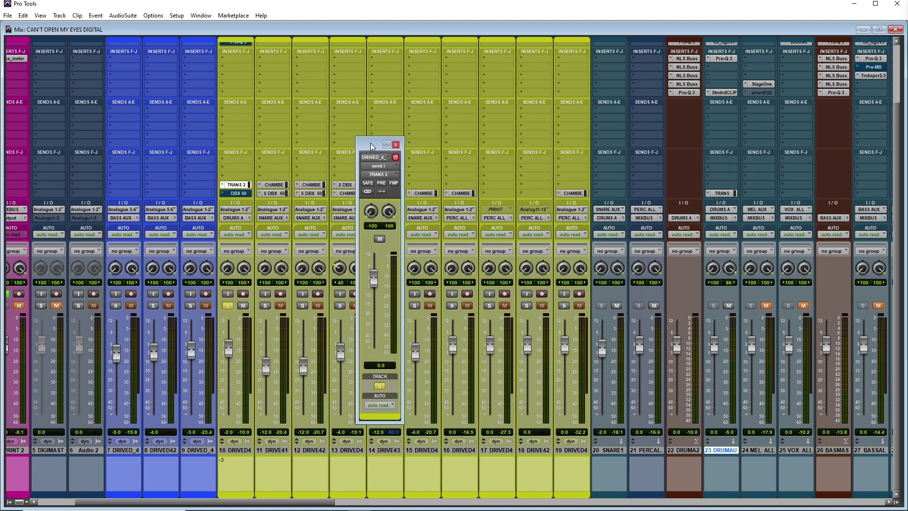
left_click(380, 239)
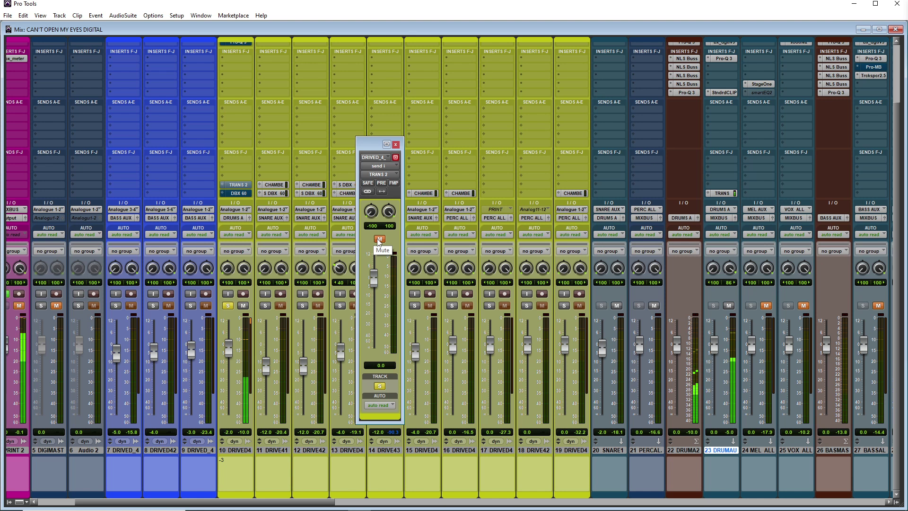
left_click(379, 239)
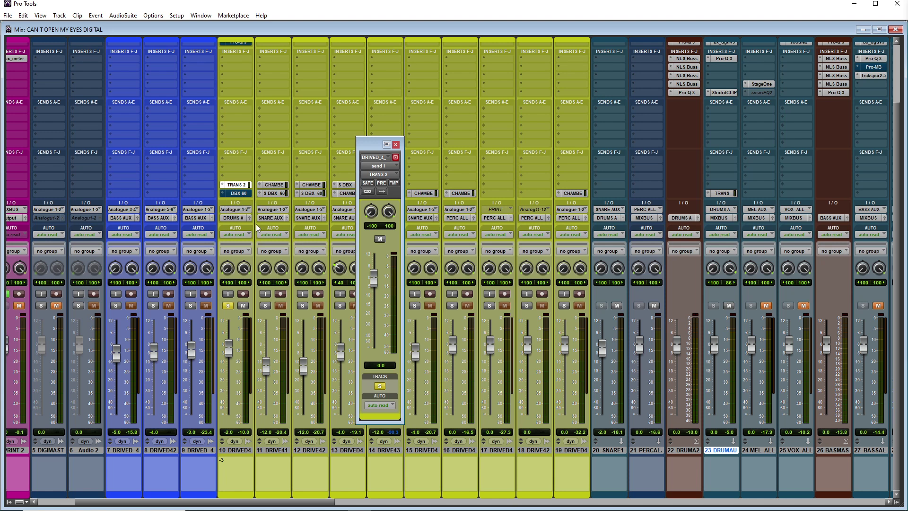
Step: Unmute the DBX 60 send on the kick track 10, comparing the kick with the send on and off
left_click(240, 194)
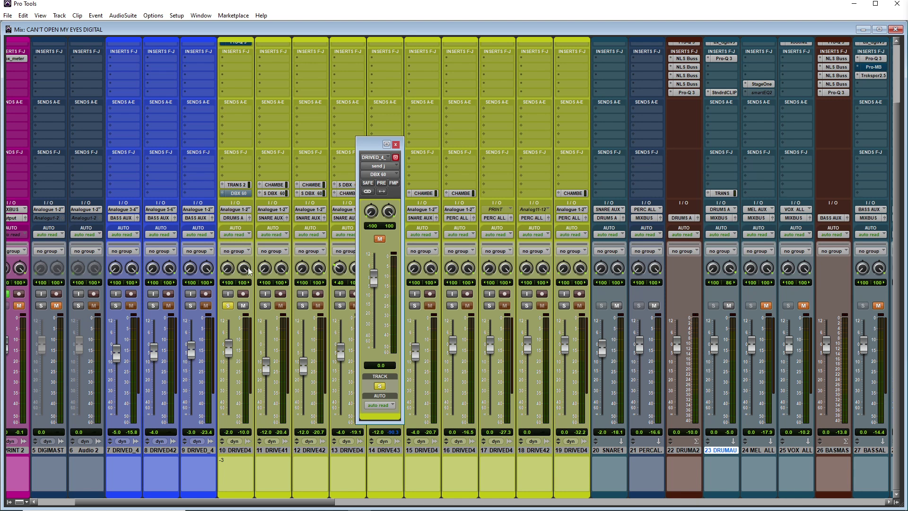
left_click(380, 239)
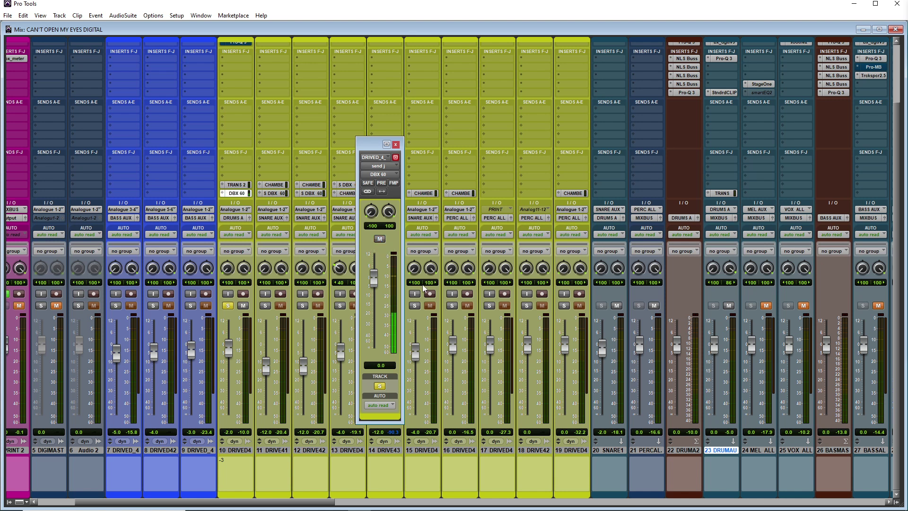
left_click(380, 239)
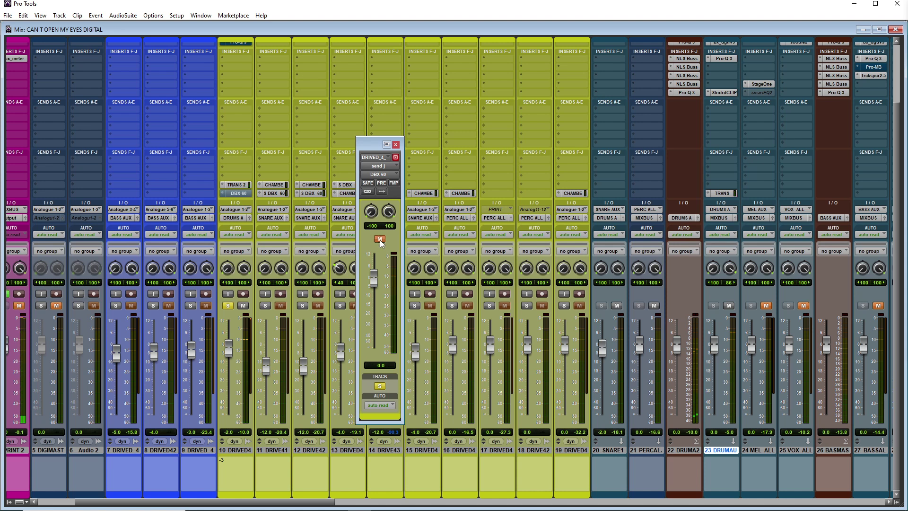
left_click(380, 240)
left_click(396, 144)
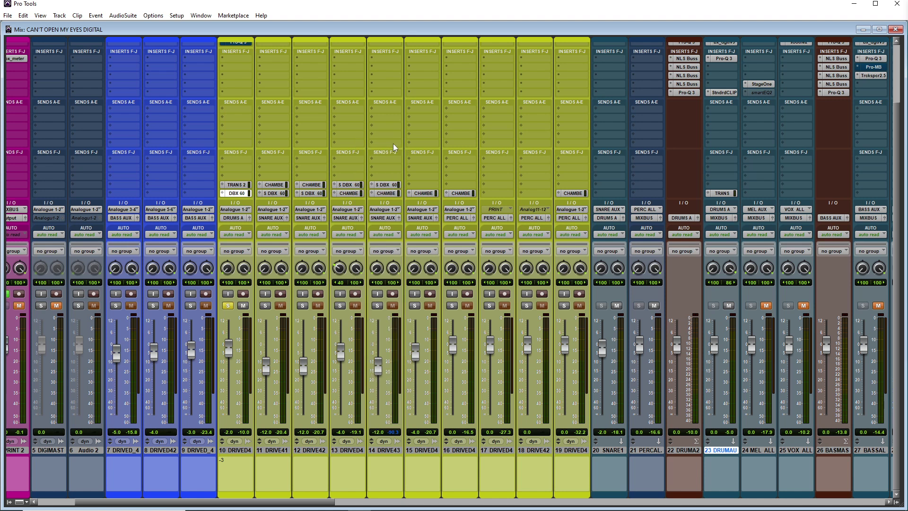
Step: Solo the snare track 11 alongside the kick and mute its CHAMBERV and S DBX 60 sends
left_click(265, 306)
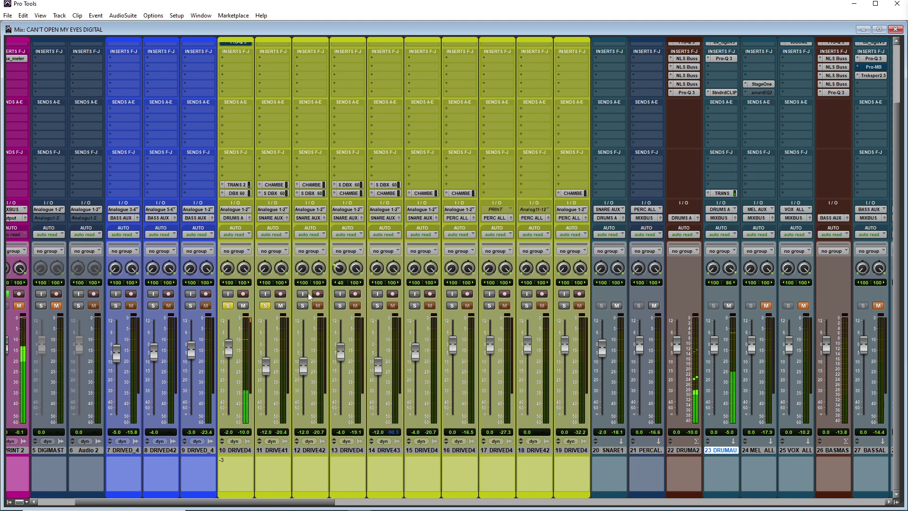
scroll(288, 116, "up", 3)
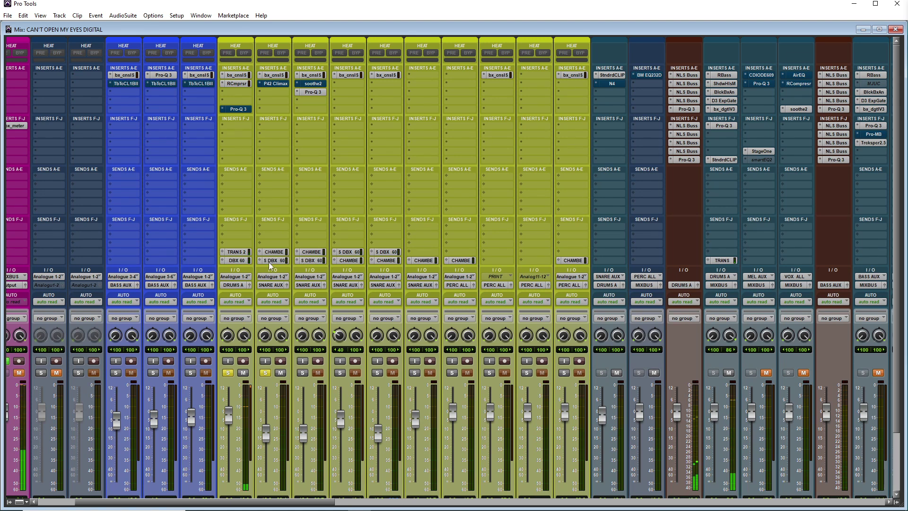
left_click(273, 261)
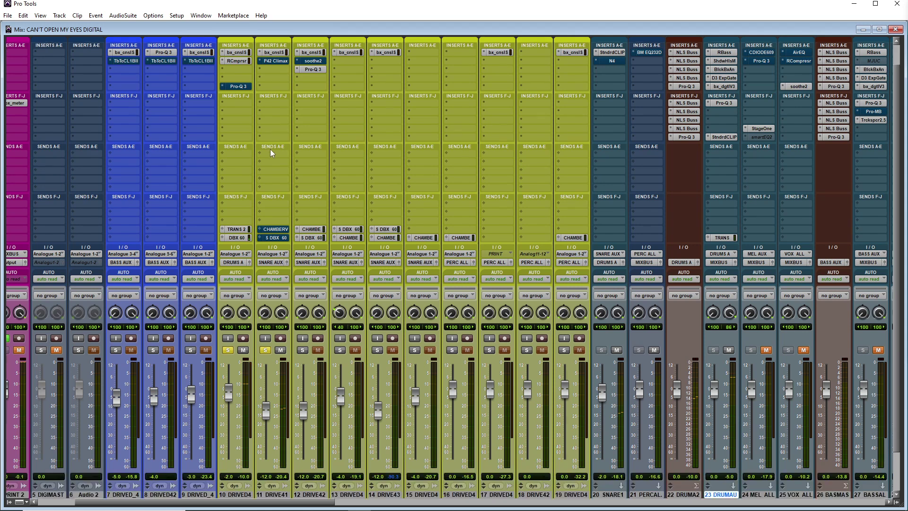
Step: Examine the bx_console SSL 4000 E channel strip and its high-pass filter on the snare track 11
left_click(273, 76)
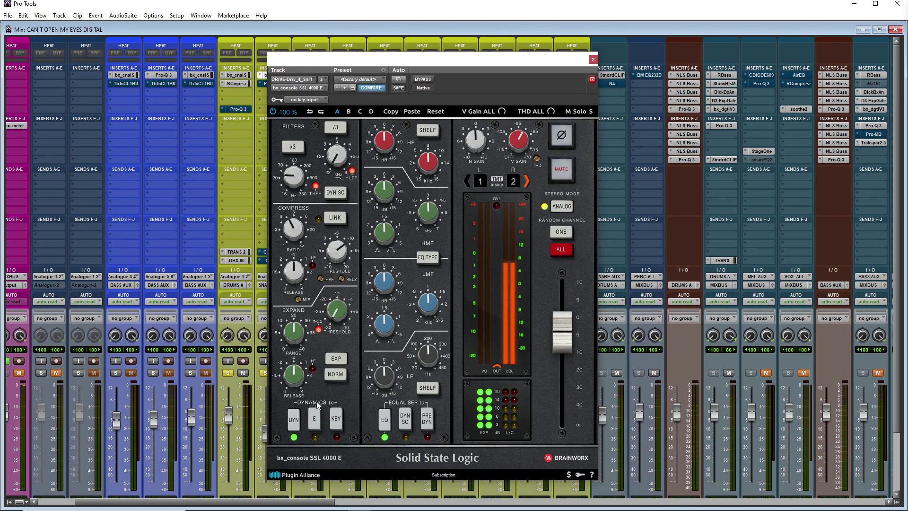
left_click_drag(473, 60, 486, 82)
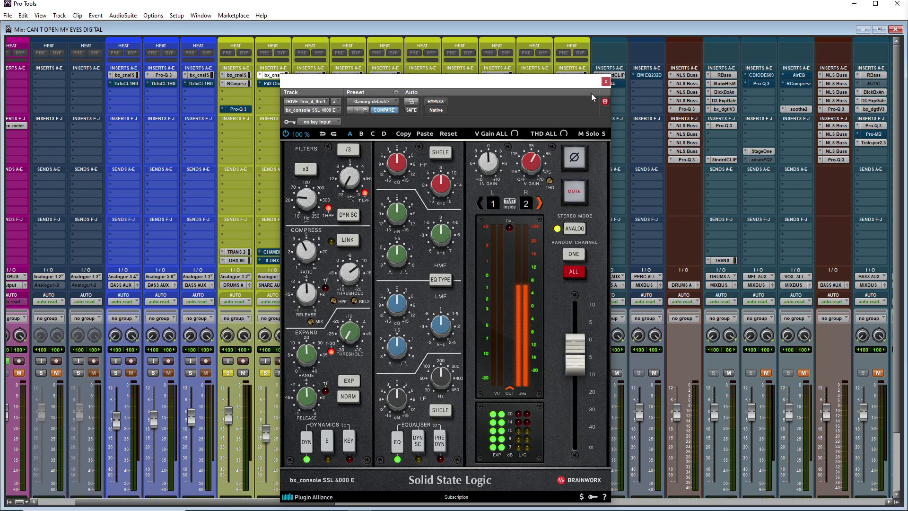
mouse_move(303, 202)
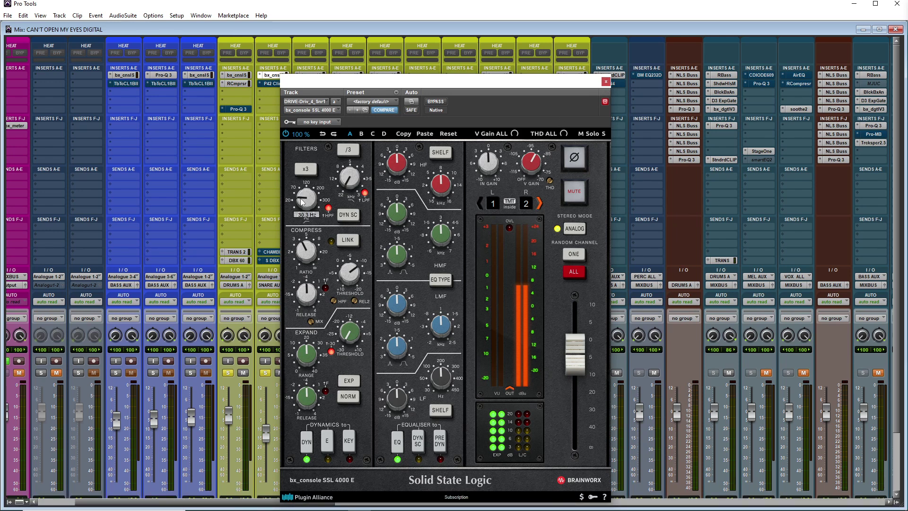
left_click(605, 82)
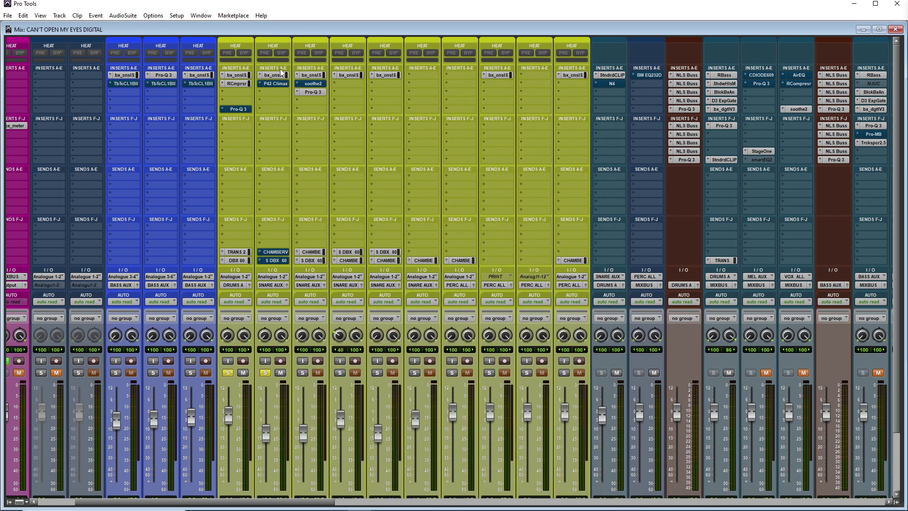
Step: Unmute the CHAMBERV and S DBX 60 sends on the snare track 11
left_click(275, 252)
left_click(380, 239)
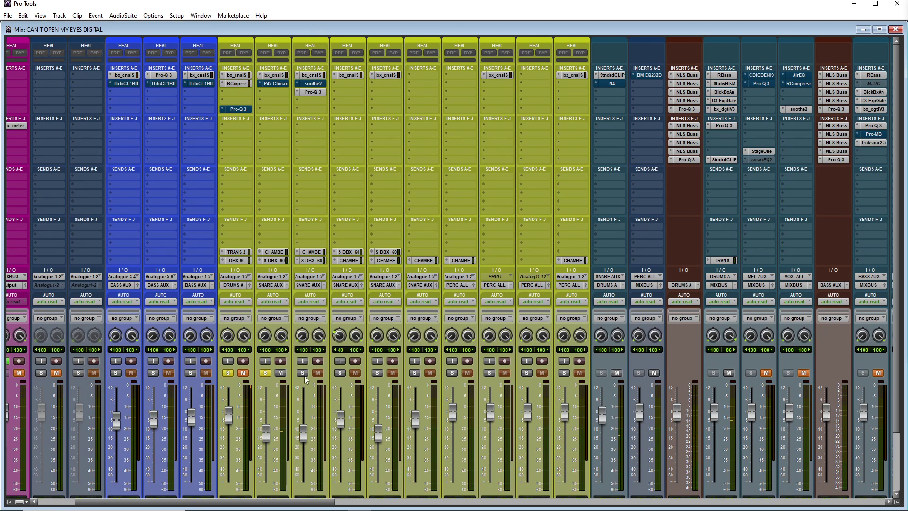
Step: Examine the high-pass and low-pass filter settings of the bx_console SSL 4000 E on the second snare track 12
scroll(337, 195, "down", 3)
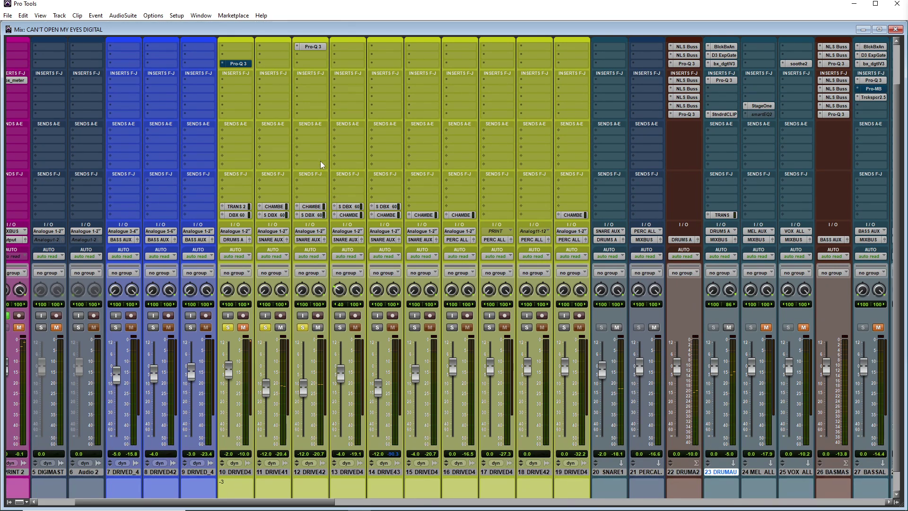
scroll(319, 156, "up", 3)
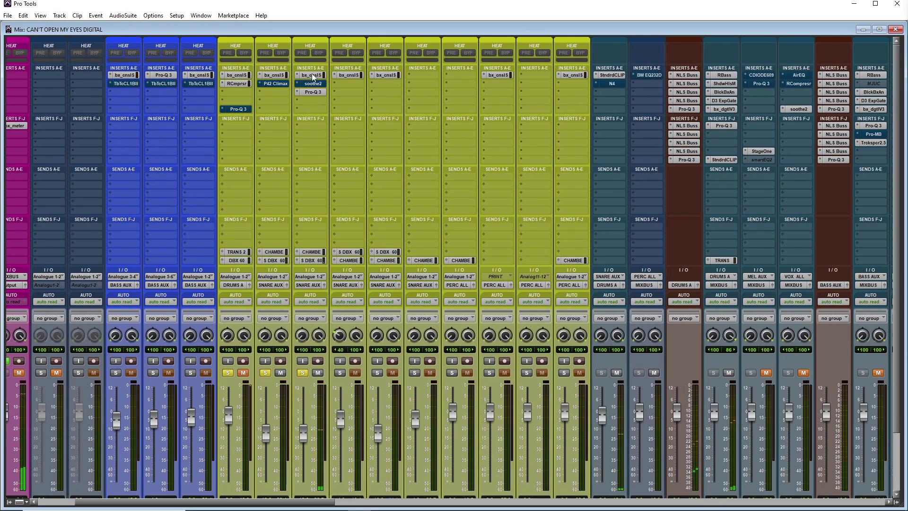
left_click(311, 74)
left_click(341, 192)
mouse_move(306, 200)
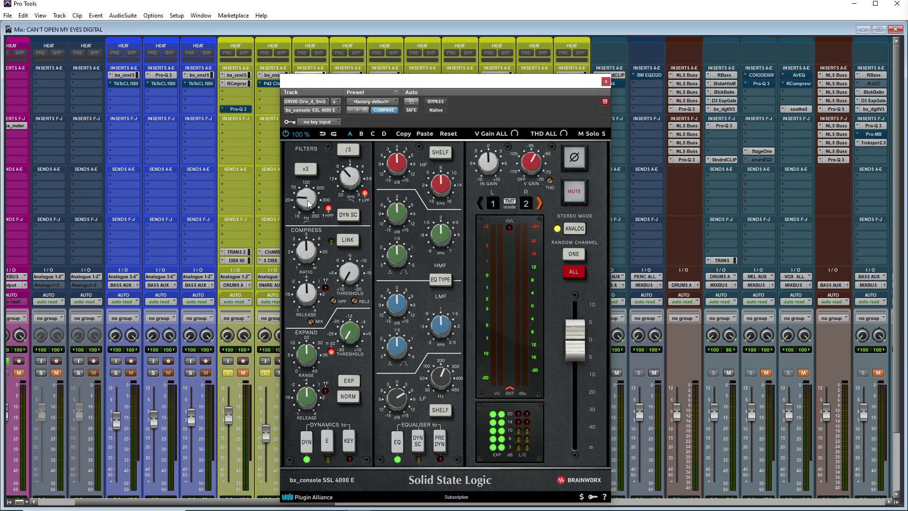
mouse_move(350, 176)
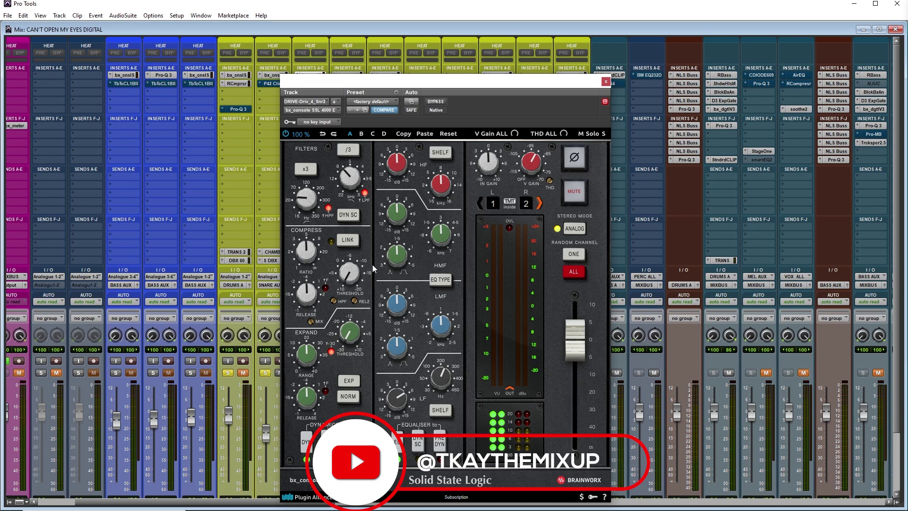
left_click_drag(458, 84, 632, 87)
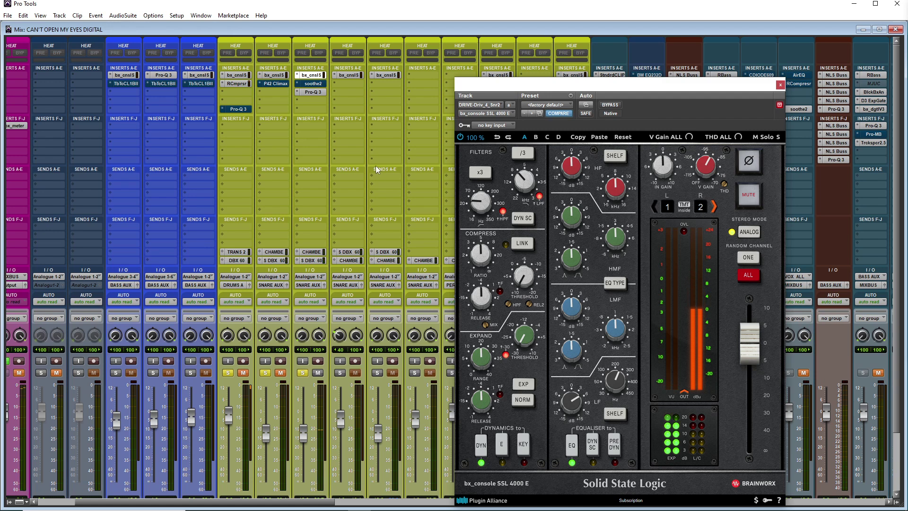
left_click_drag(549, 129, 413, 123)
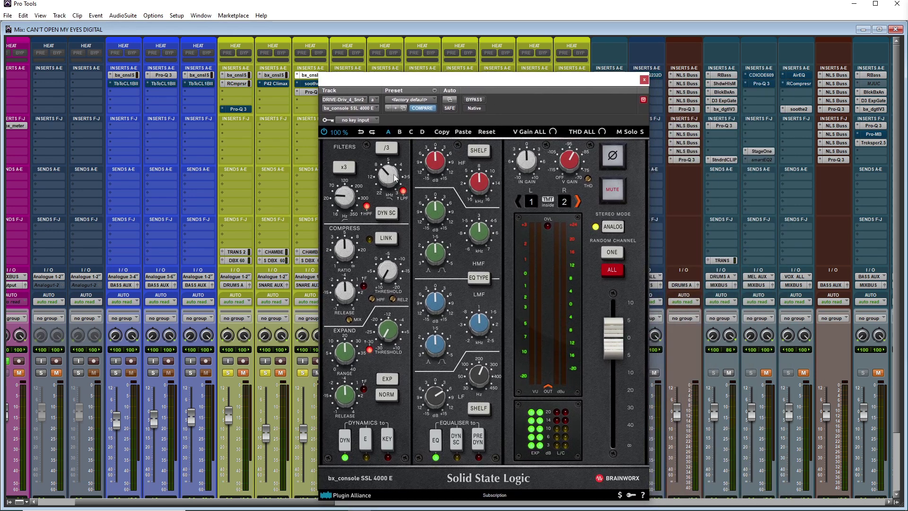
Step: Examine the low-pass filter and LF band of the bx_console SSL 4000 E, plus the CHAMBERV send, on the second snare track 12
mouse_move(388, 171)
left_click_drag(437, 391, 437, 402)
left_click(644, 79)
scroll(440, 95, "down", 3)
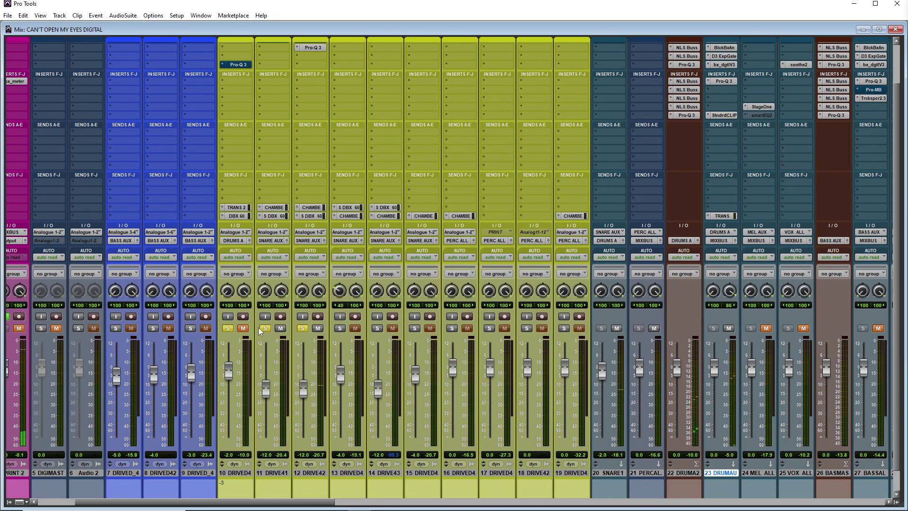
left_click(311, 208)
left_click(397, 144)
Step: Solo the remaining snare, rim, percussion and hi-hat tracks 14 through 19 alongside the drums already soloed
scroll(373, 142, "up", 3)
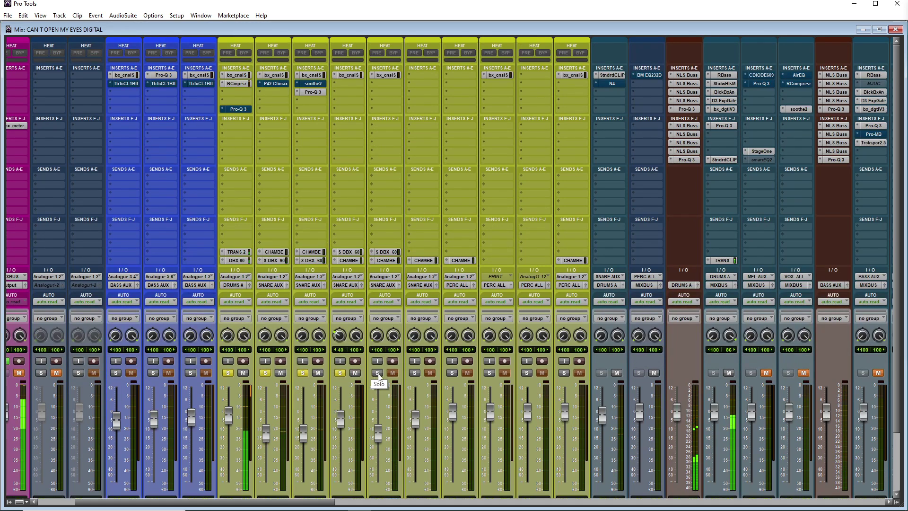
left_click(378, 373)
left_click(415, 373)
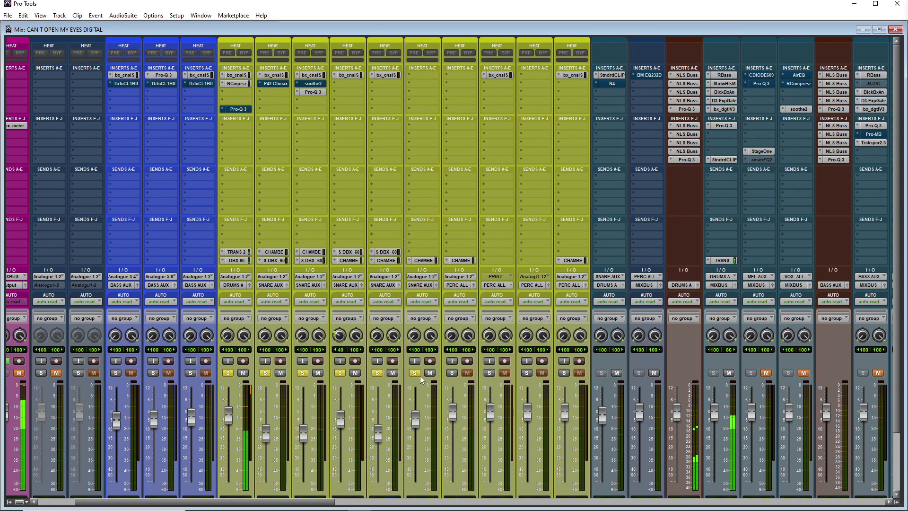
left_click(452, 373)
left_click(490, 372)
left_click(527, 373)
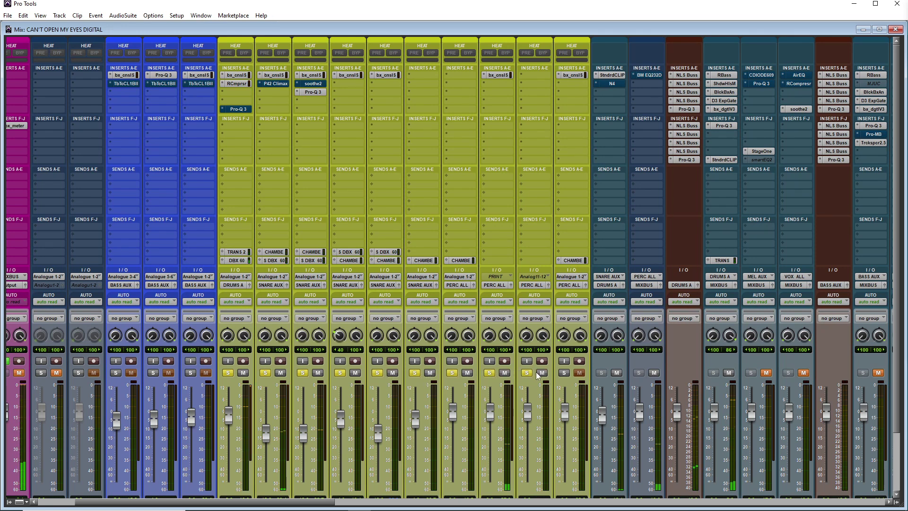
left_click(564, 372)
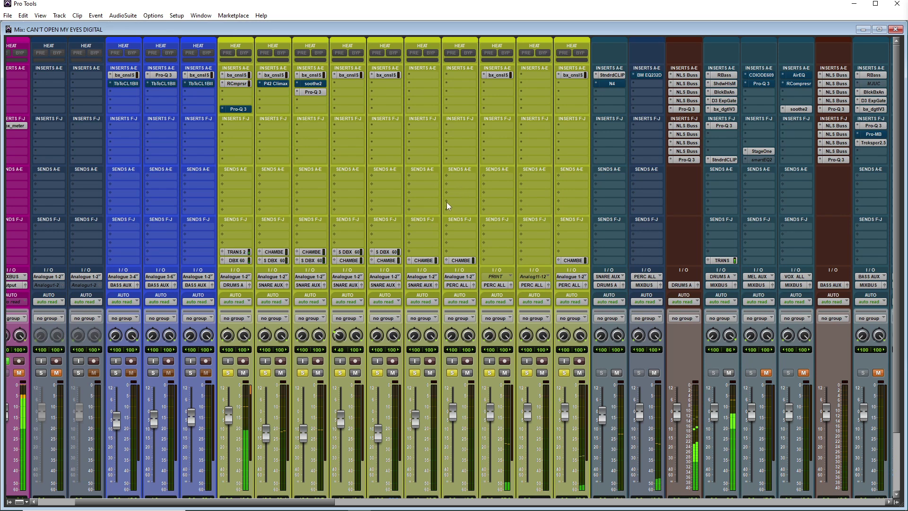
Step: Examine the high-pass filter setting of the bx_console SSL 4000 E on the hi-hat track 17
scroll(437, 179, "down", 2)
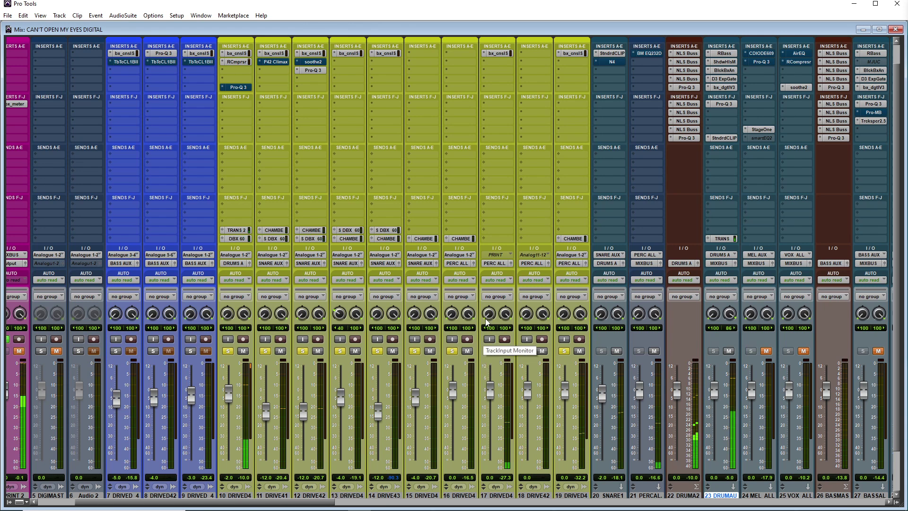
scroll(501, 161, "up", 2)
left_click(496, 72)
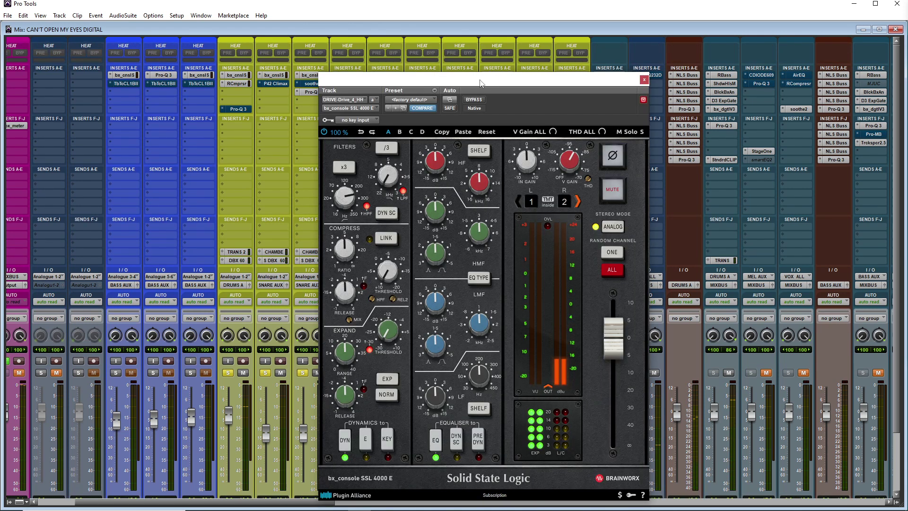
left_click_drag(520, 80, 432, 78)
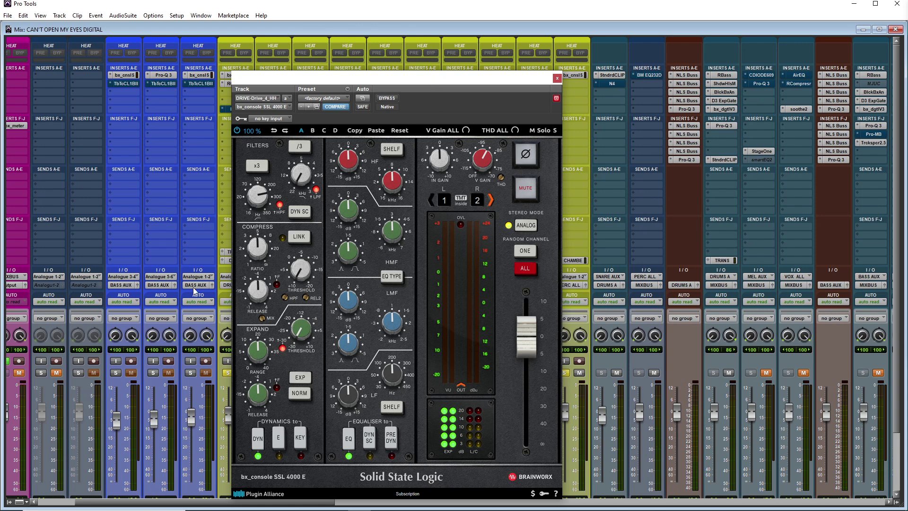
mouse_move(261, 199)
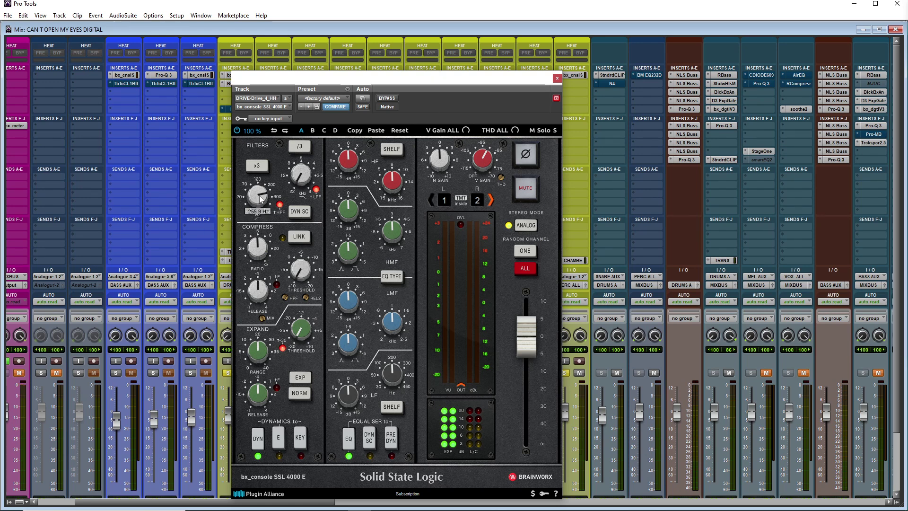
left_click(557, 79)
Step: Examine the bypassed Bettermaker EQ232D on the PERC ALL aux track 21
scroll(473, 213, "down", 1)
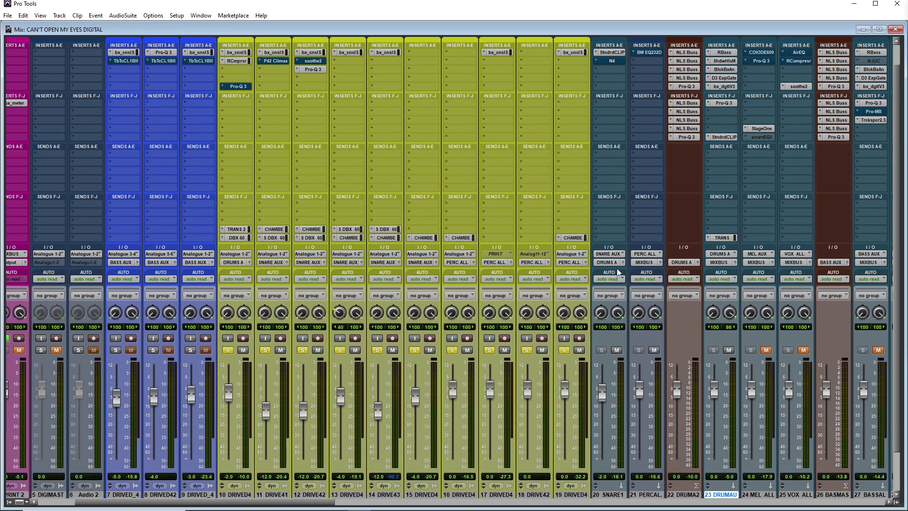
scroll(644, 189, "down", 1)
scroll(646, 135, "up", 2)
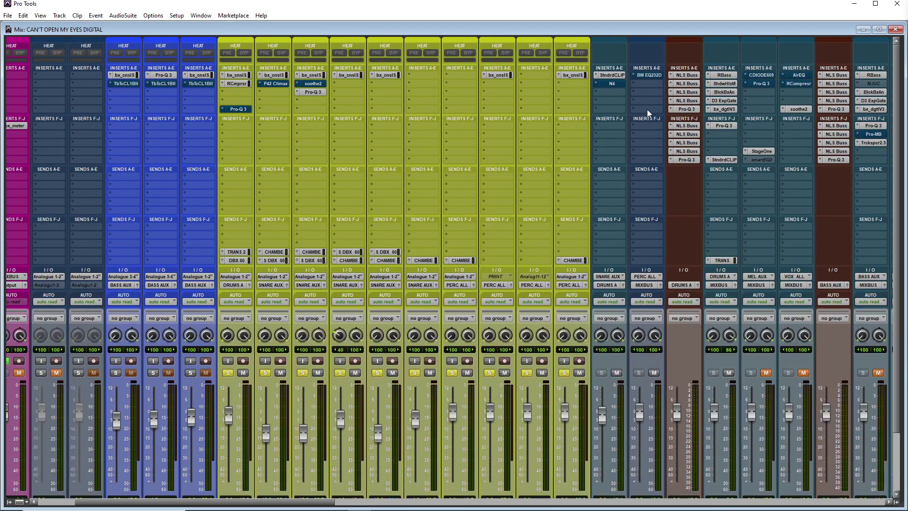
left_click(646, 74)
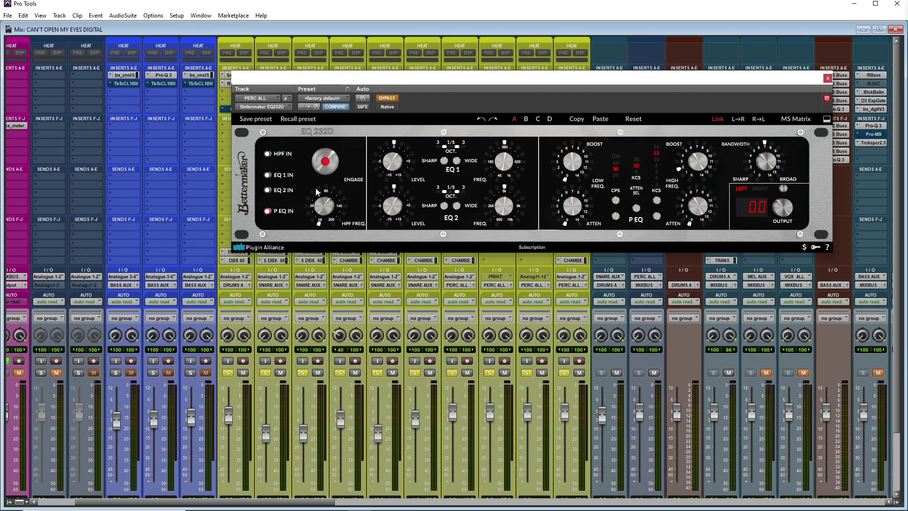
left_click_drag(551, 79, 484, 175)
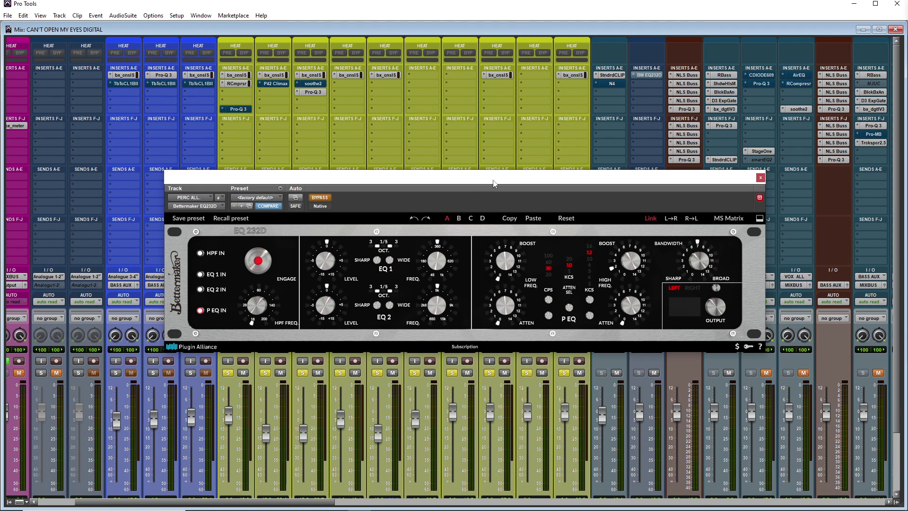
left_click(761, 178)
Step: Examine the bx_console SSL 4000 E channel strip and its filters on the open hat track 19
scroll(409, 181, "down", 3)
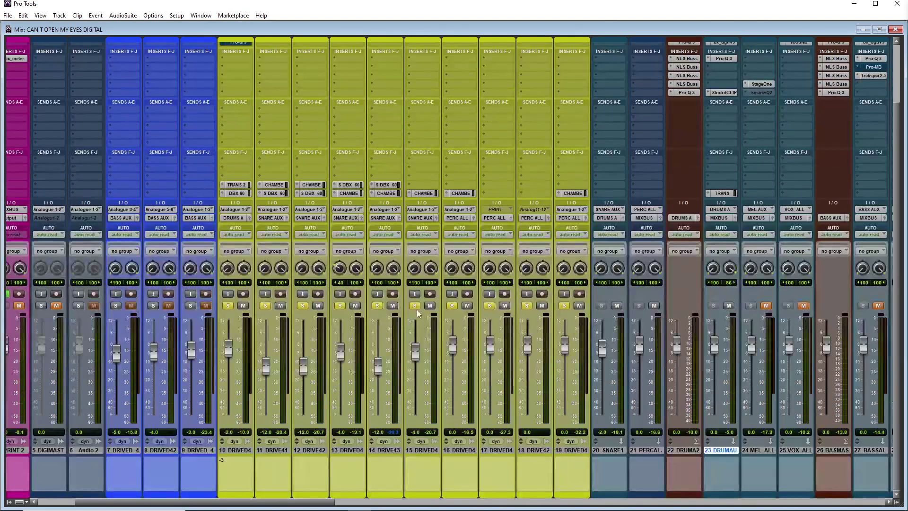
scroll(420, 154, "up", 3)
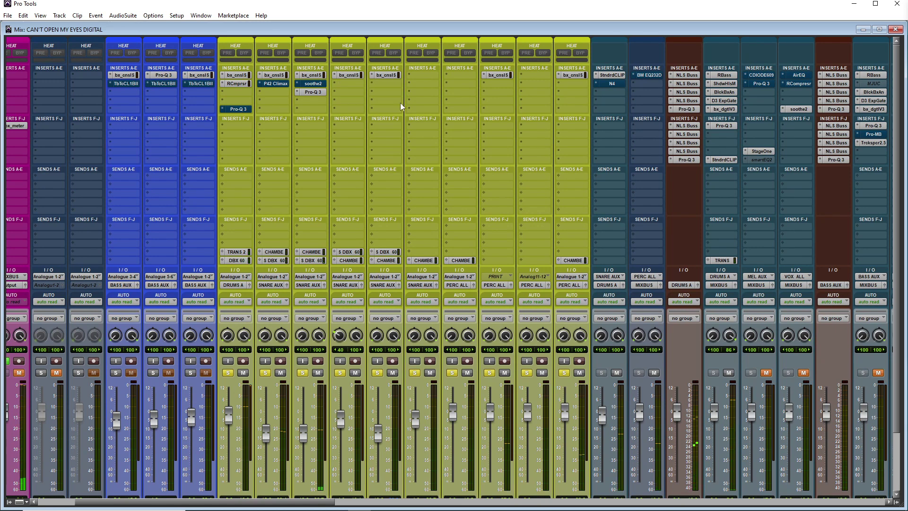
left_click(568, 75)
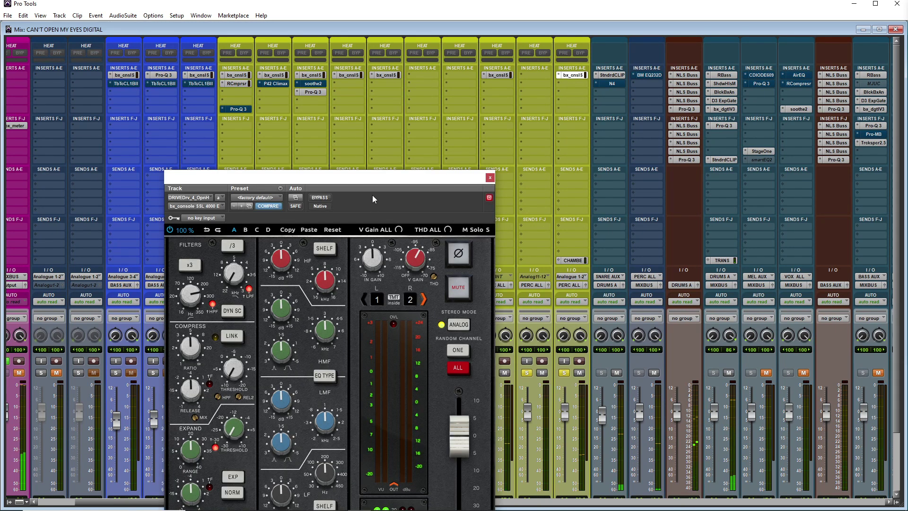
left_click_drag(359, 180, 418, 72)
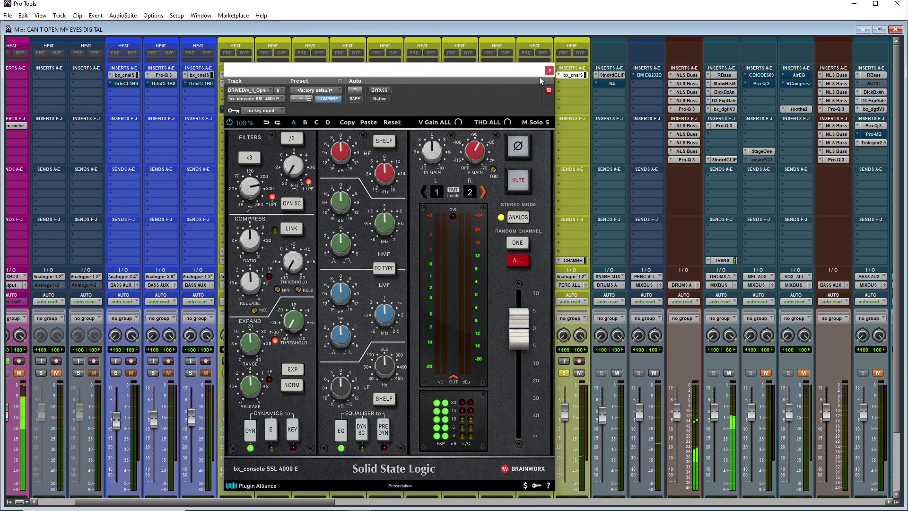
left_click(550, 70)
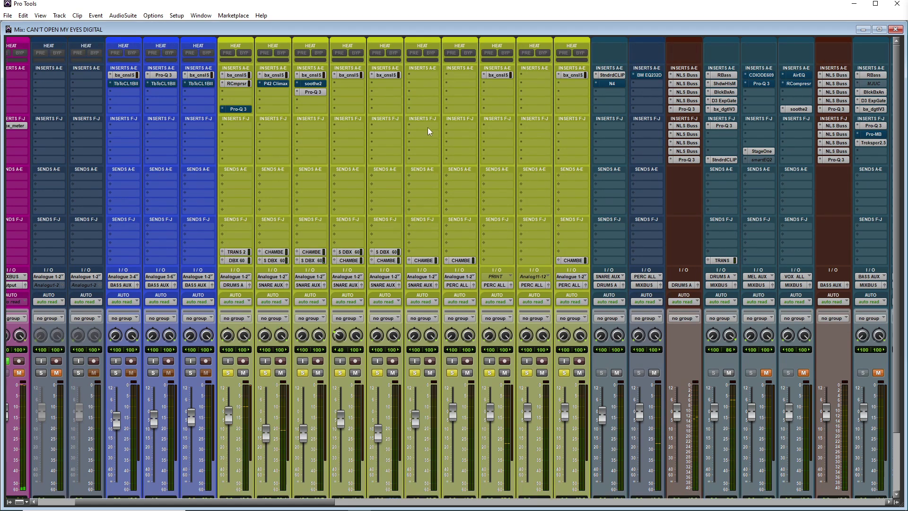
Step: Select bars 13|4 to 25|1 of the rim clip on track 15 in the Edit window and listen to the section
scroll(437, 245, "down", 3)
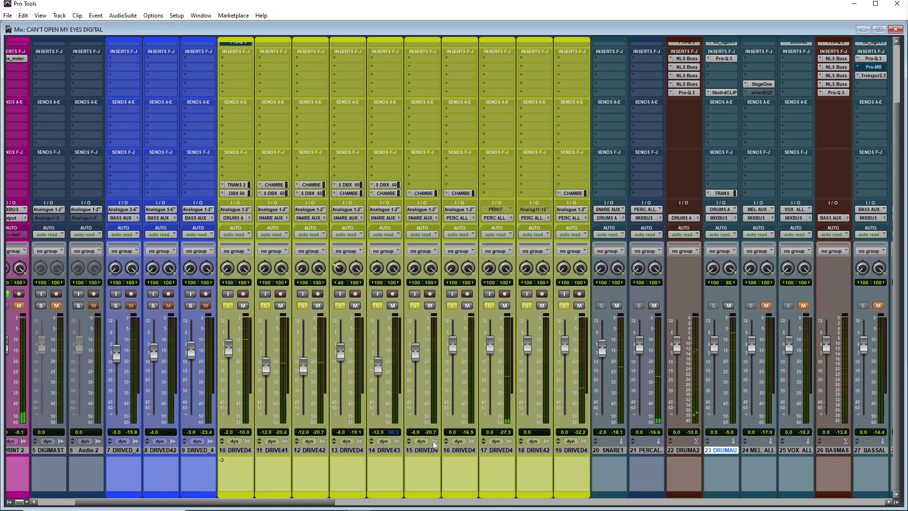
scroll(441, 151, "up", 3)
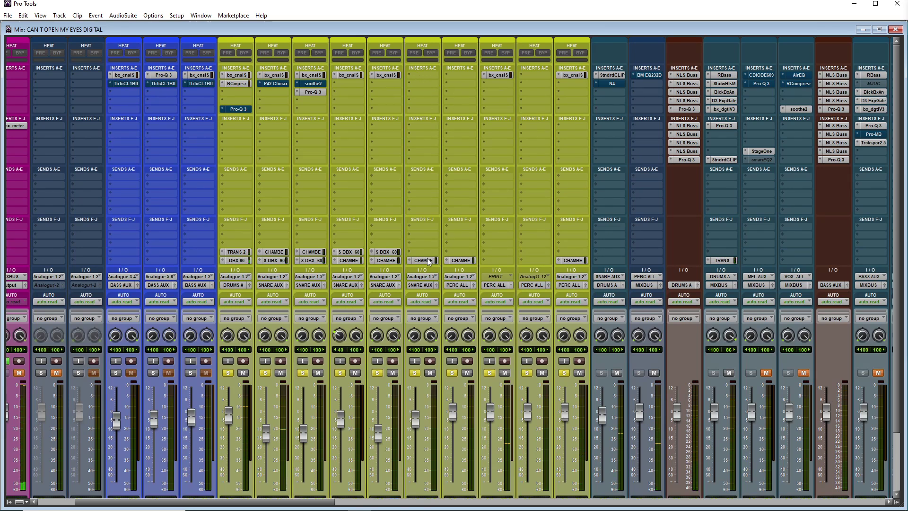
key("ctrl+equal")
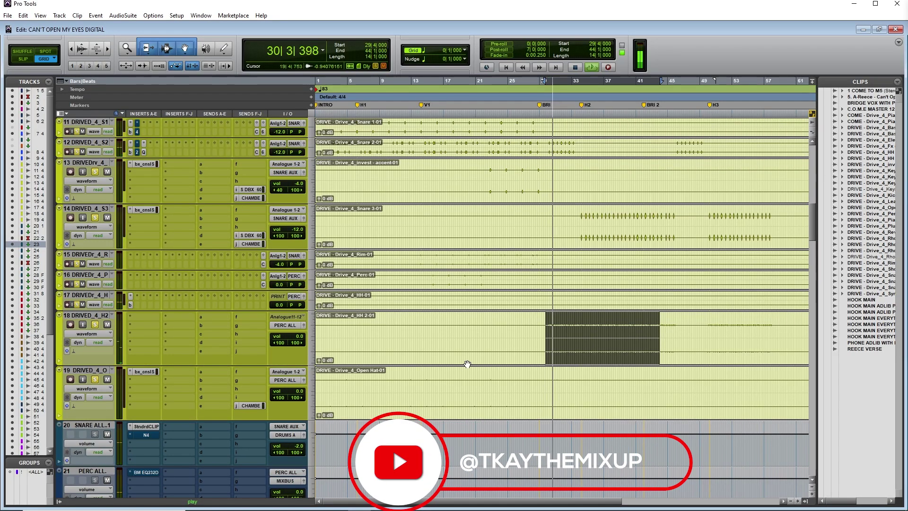
key("space")
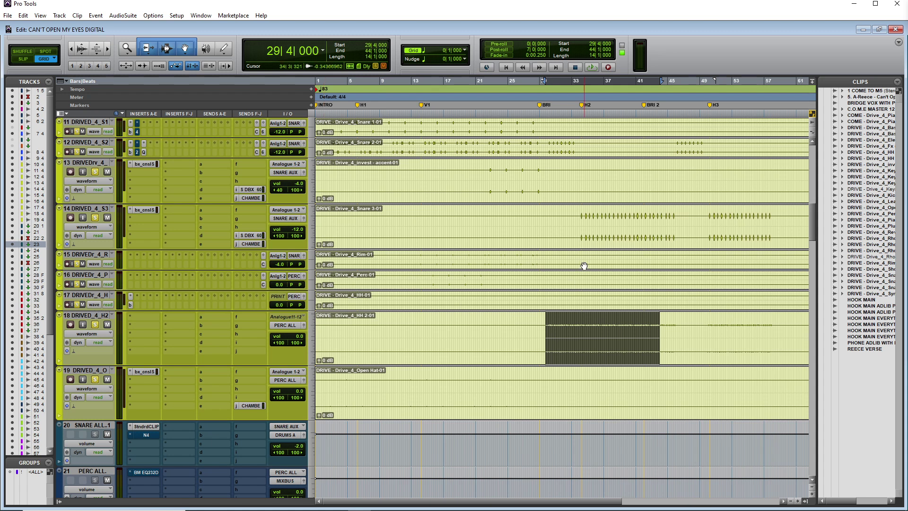
left_click_drag(417, 258, 506, 263)
key("space")
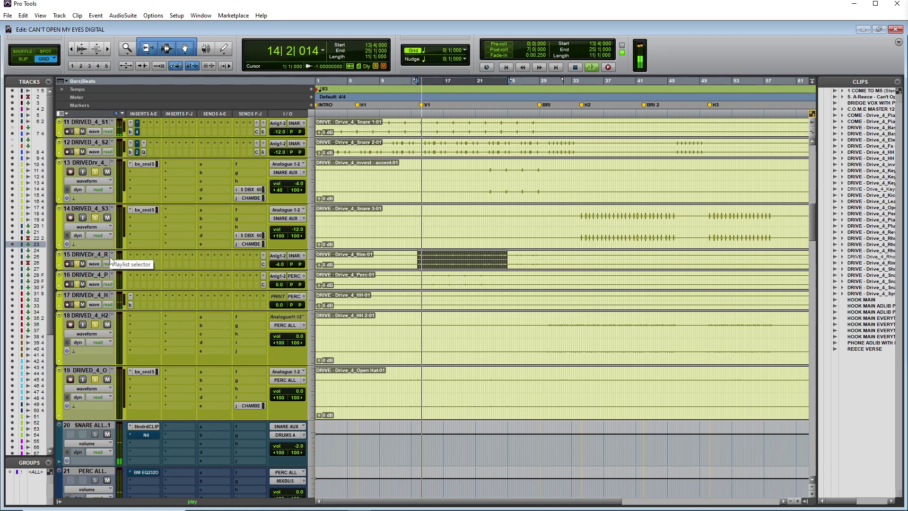
key("space")
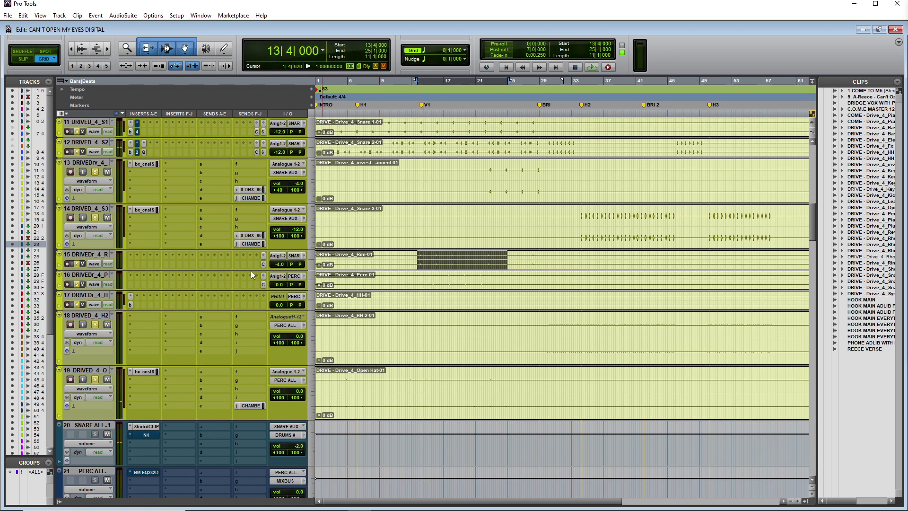
Step: Check the CHAMBERV send of the rim track 15 and select the percussion track 16
left_click(263, 264)
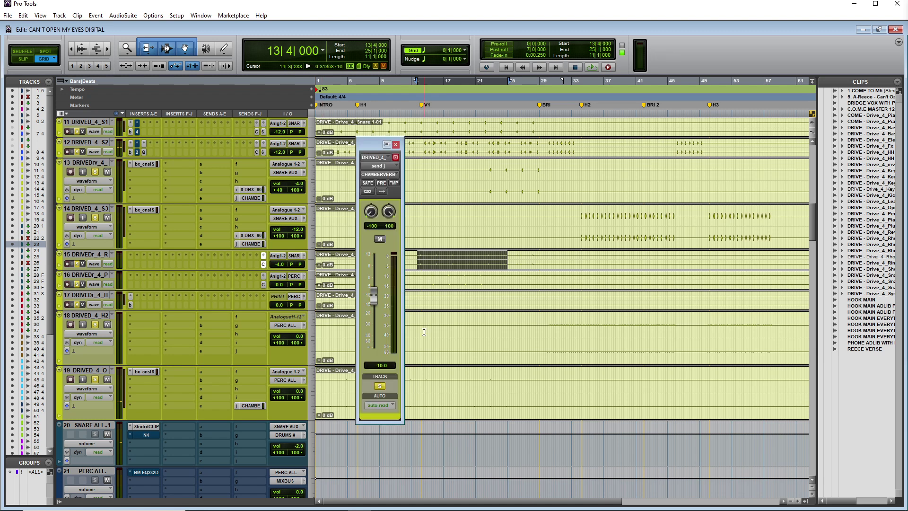
left_click(397, 145)
left_click(102, 276)
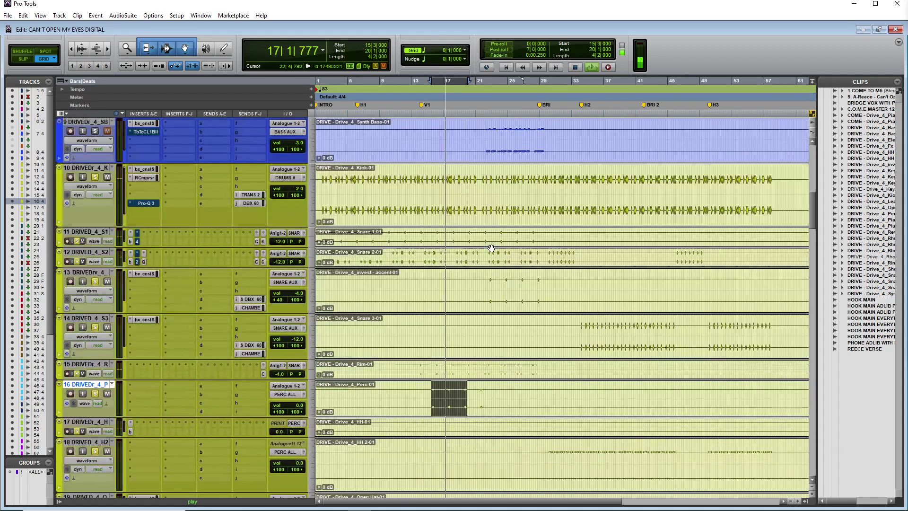
Step: Solo the bass guitar track 7 and play from the start of its clip at 6|2|000
scroll(492, 247, "up", 5)
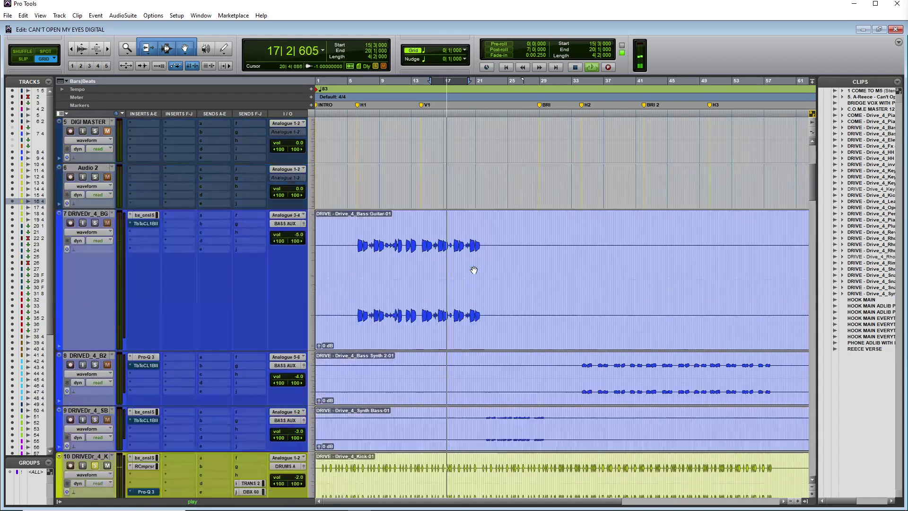
left_click(358, 81)
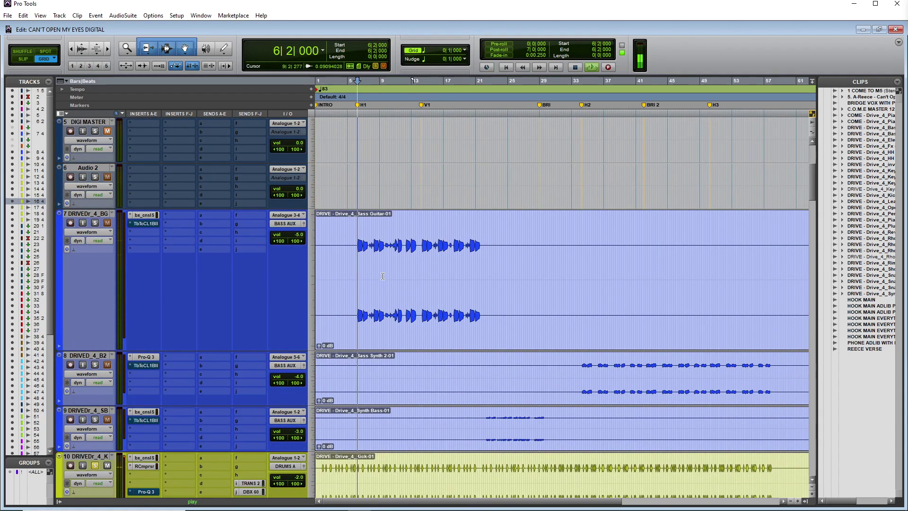
key("space")
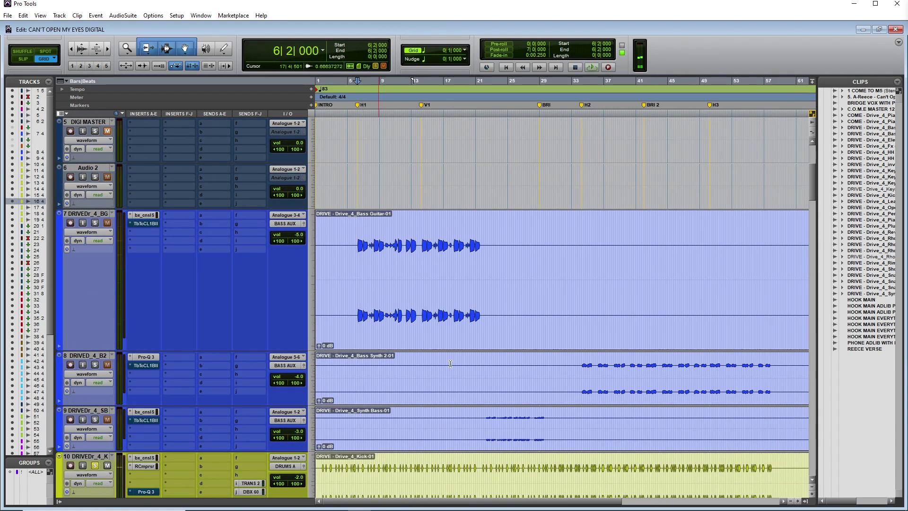
Step: Return to the Mix window and mute the drum aux track 23
key("ctrl+equal")
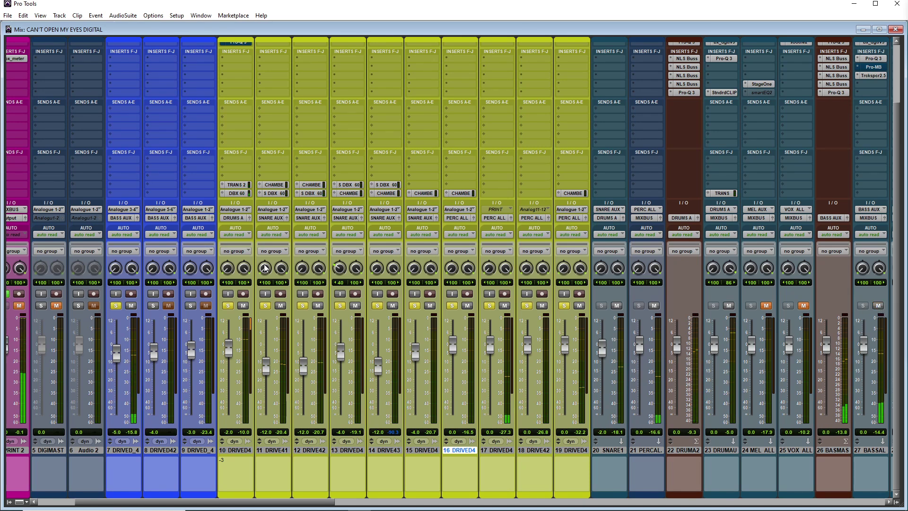
scroll(318, 126, "up", 3)
scroll(352, 118, "down", 3)
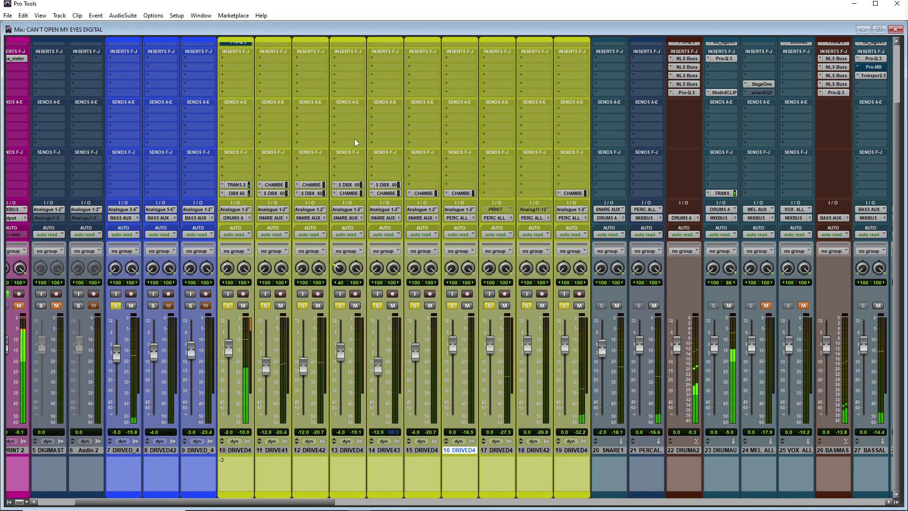
scroll(354, 138, "up", 3)
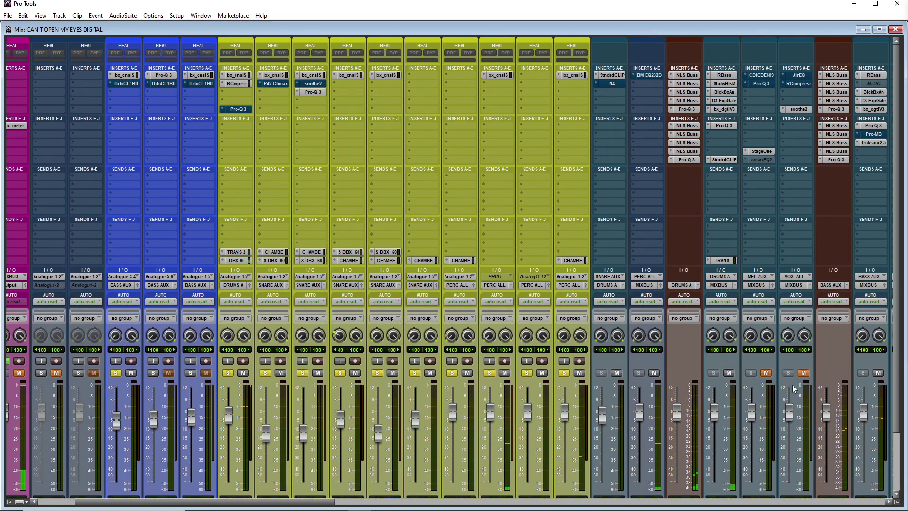
scroll(742, 257, "down", 3)
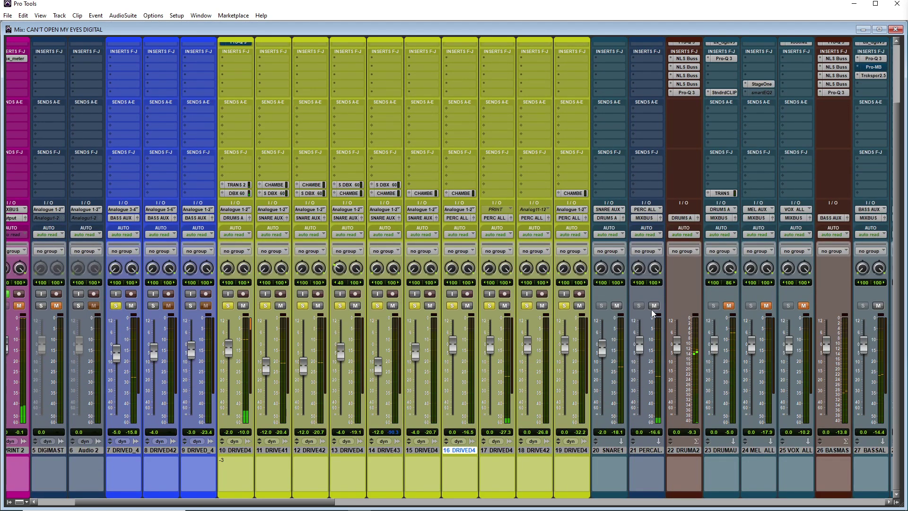
Step: Check the bx_console SSL 4000 E and the Tube-Tech CL 1B compressor settings on the bass guitar track 7
scroll(643, 309, "left", 3)
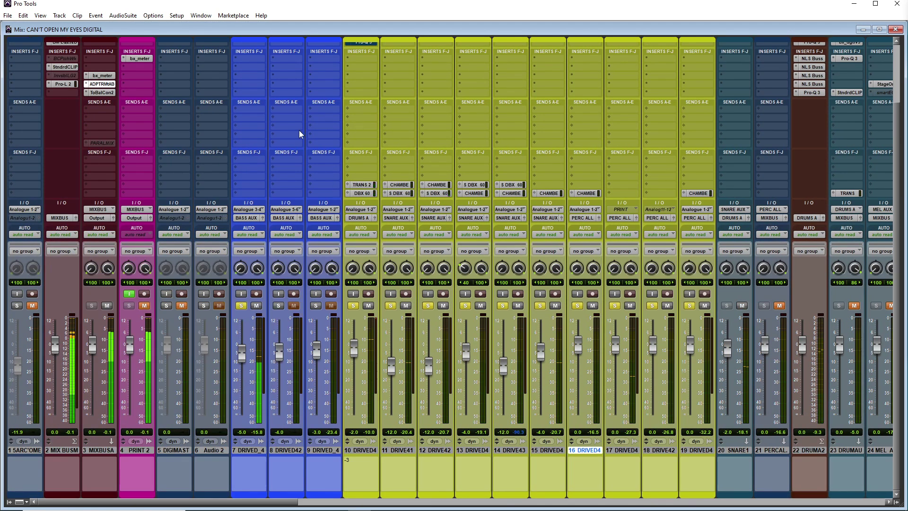
scroll(293, 161, "up", 3)
left_click(252, 75)
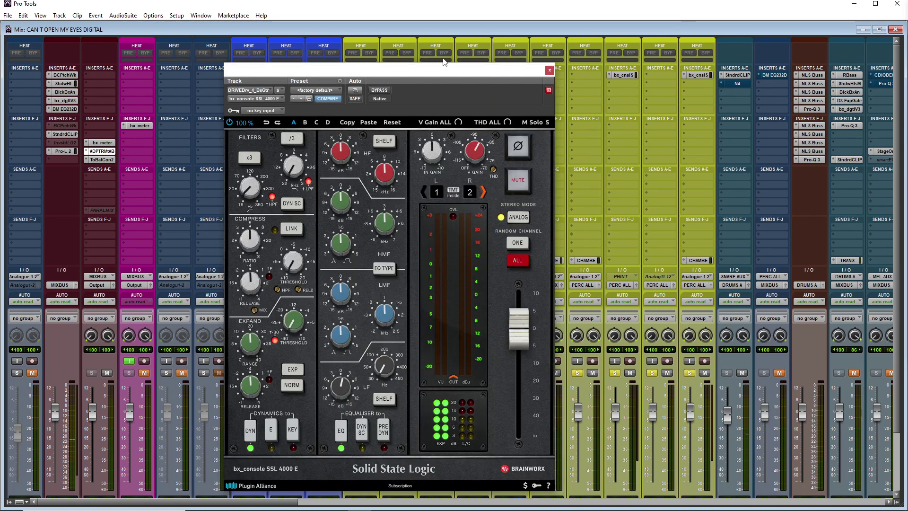
left_click_drag(426, 73, 432, 62)
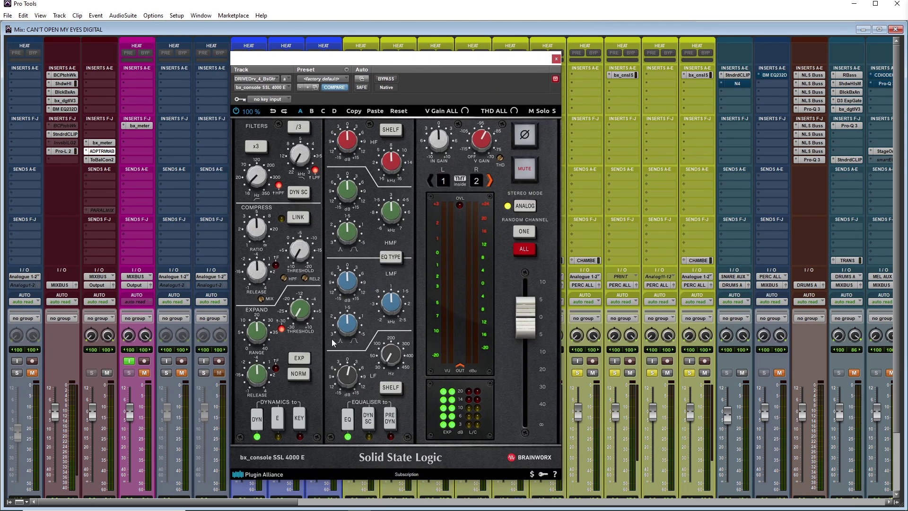
mouse_move(261, 179)
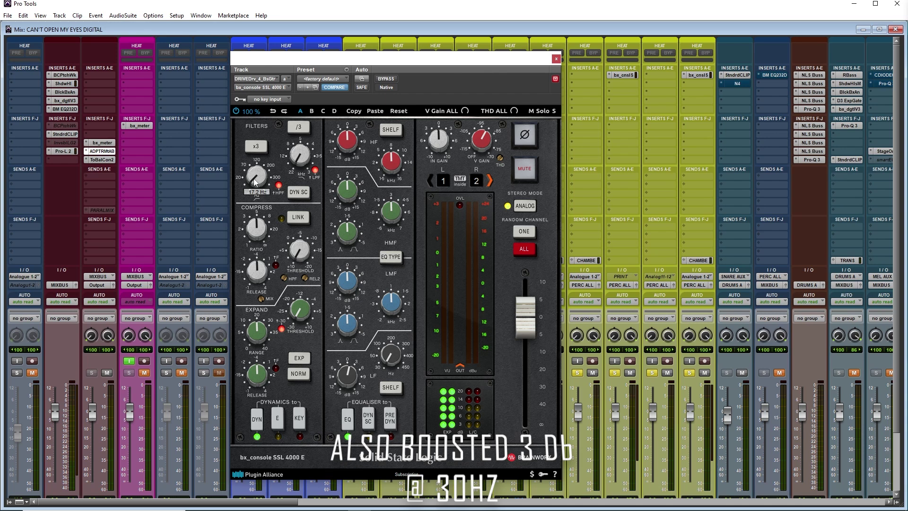
left_click(556, 59)
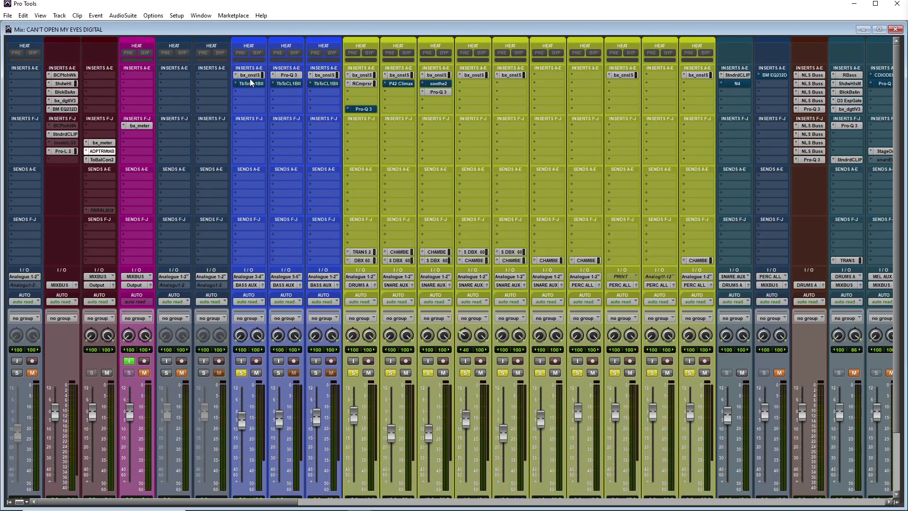
left_click(246, 83)
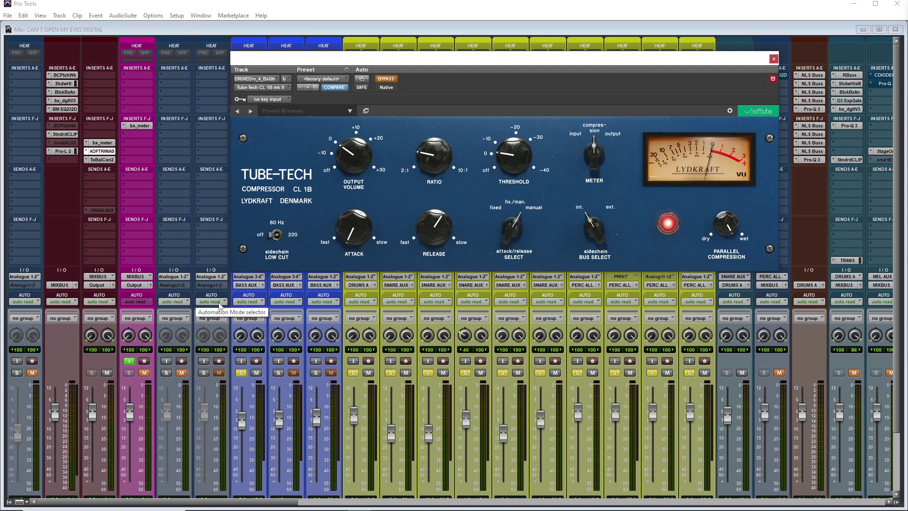
scroll(274, 323, "down", 3)
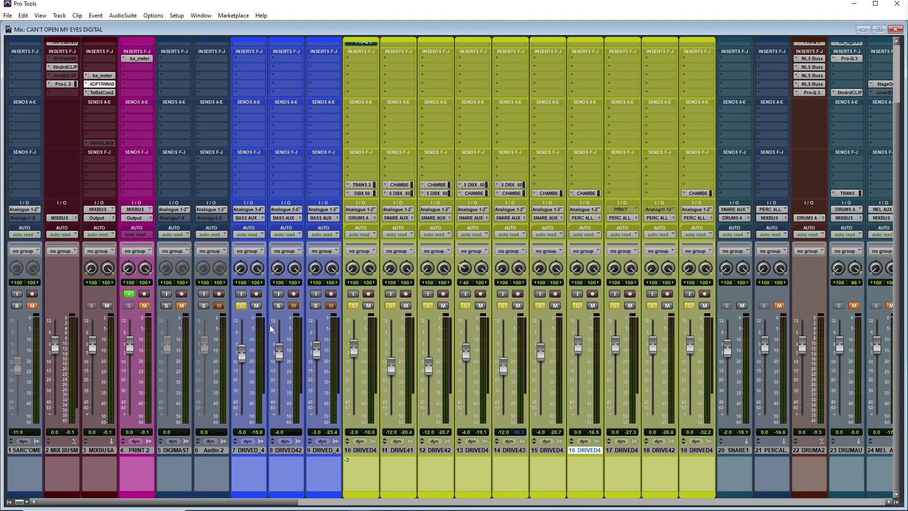
Step: Inspect the Trackspacer 2.5 plug-in on the BASS ALL track 27, including its sidechain input, and close it
left_click_drag(254, 500, 417, 500)
scroll(454, 180, "up", 3)
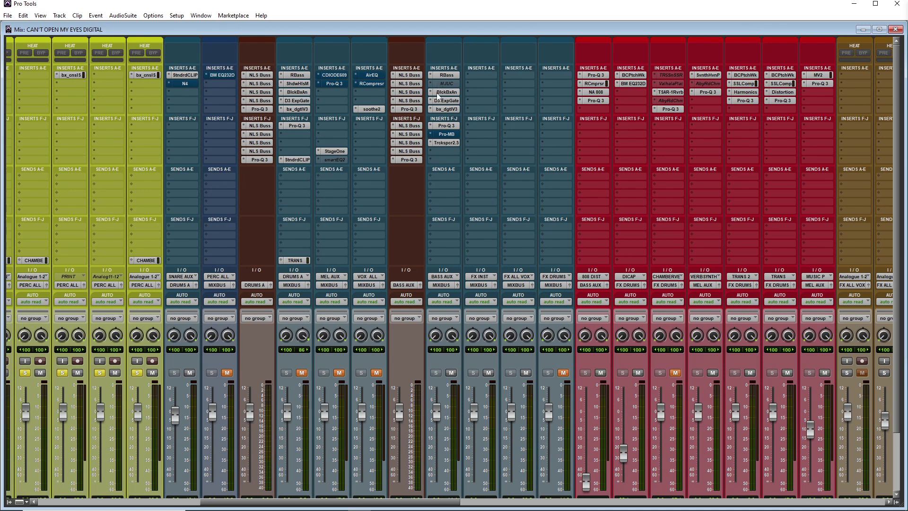
left_click(445, 143)
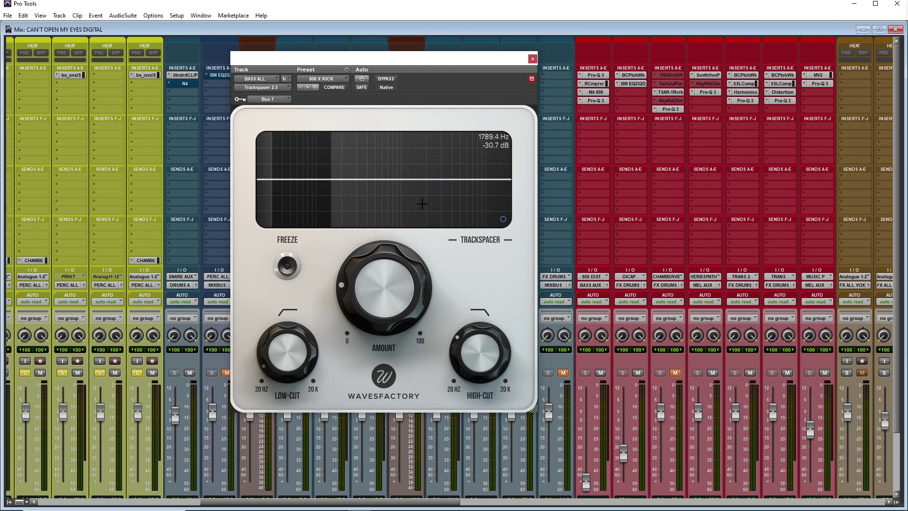
left_click(533, 59)
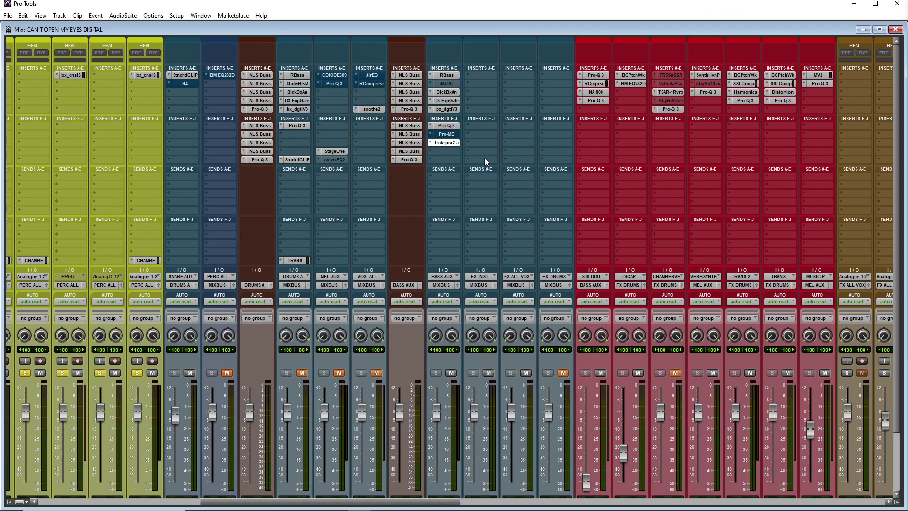
Step: Examine the FabFilter Pro-Q 3 low cut and dip on the BASS ALL track 27 and close the plug-in
scroll(482, 199, "down", 3)
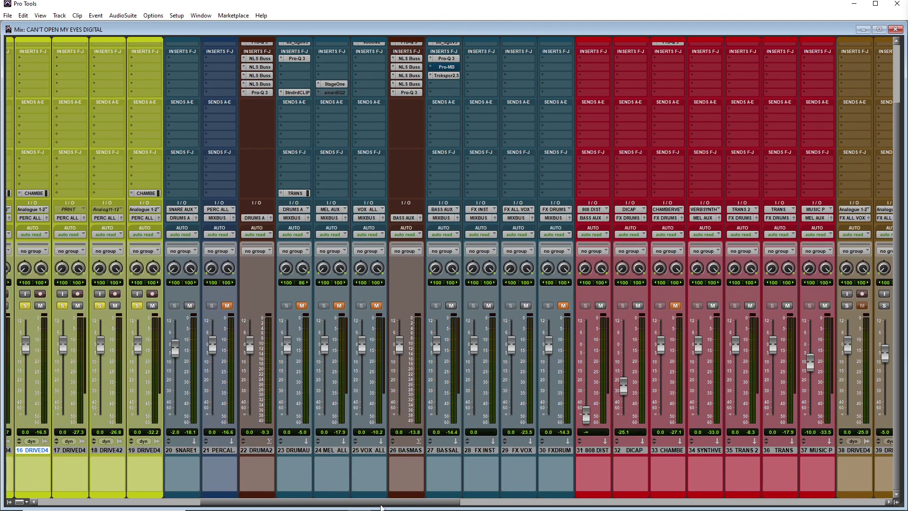
left_click_drag(381, 502, 404, 503)
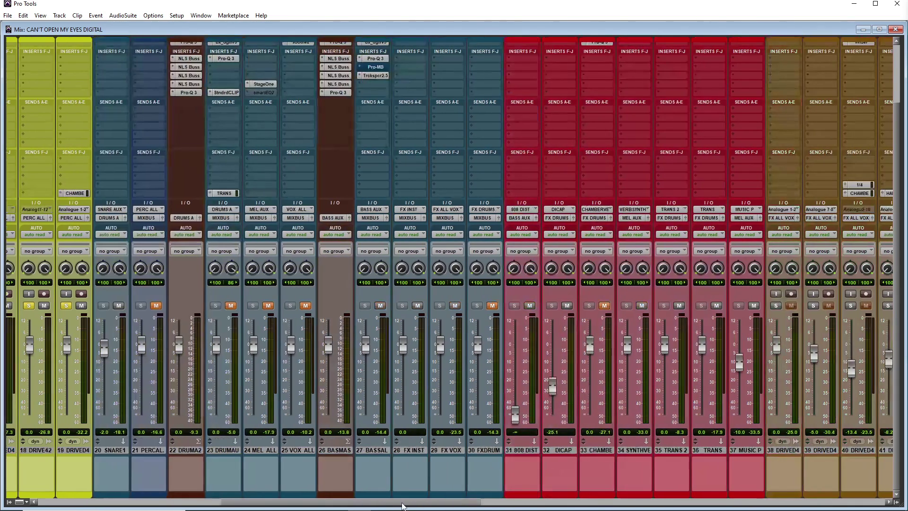
scroll(399, 160, "up", 3)
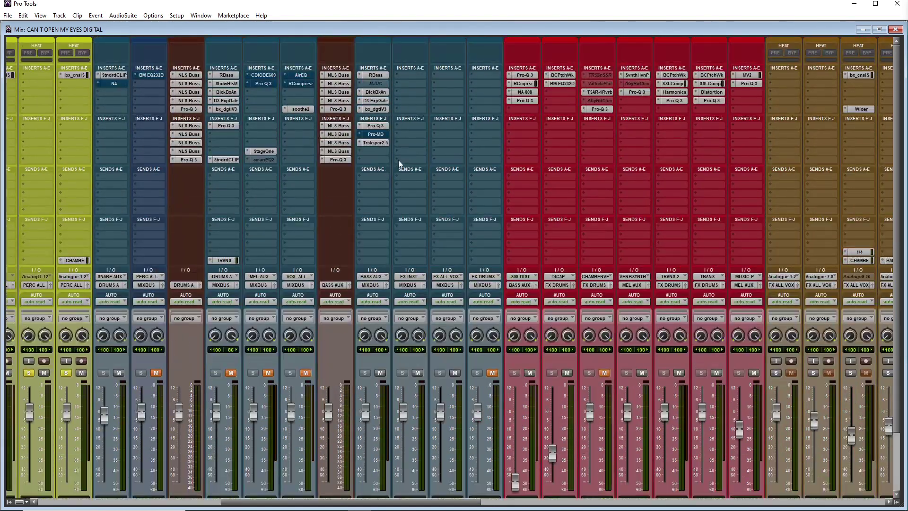
left_click(373, 127)
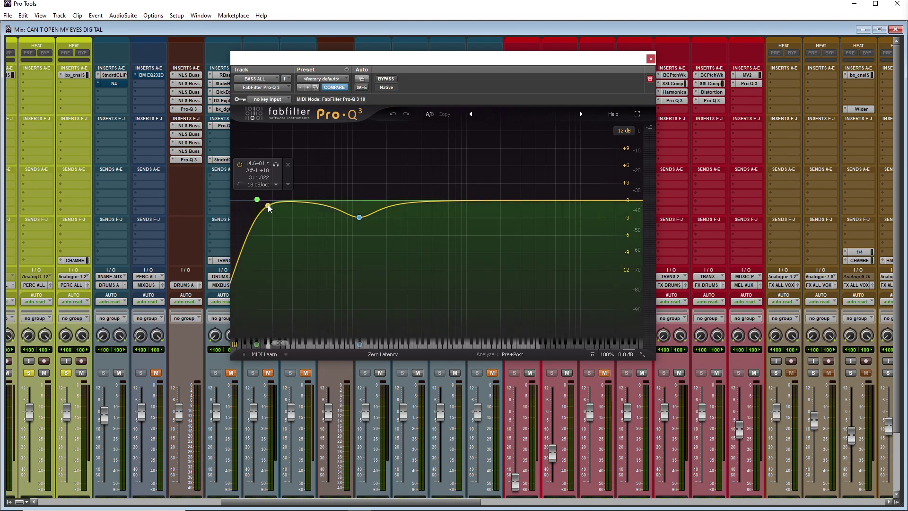
left_click_drag(384, 55, 376, 192)
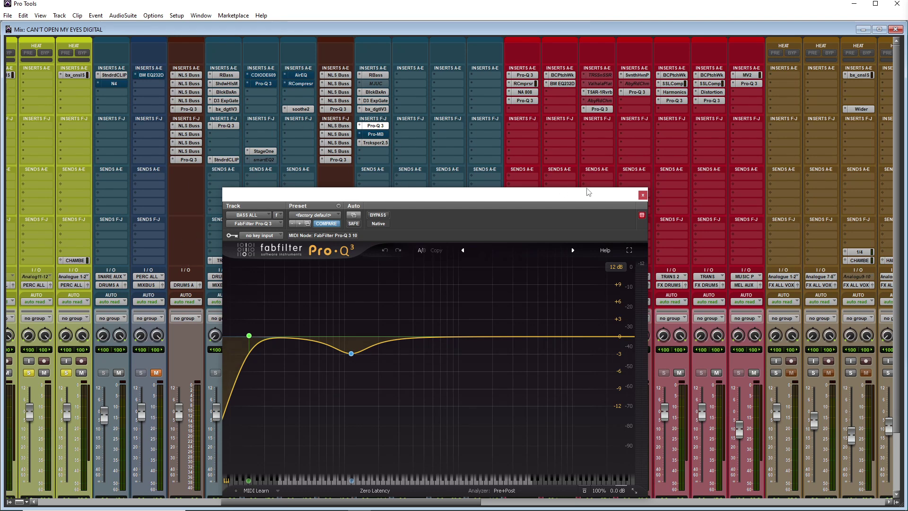
left_click(643, 195)
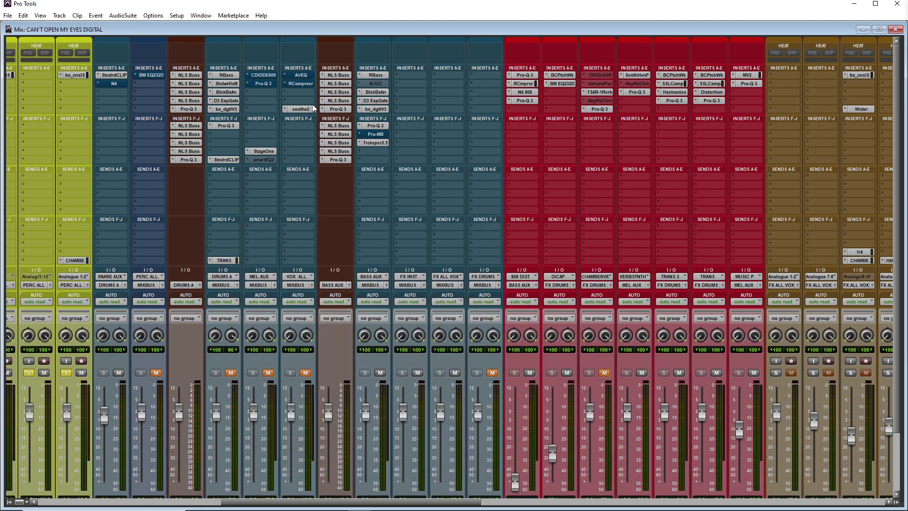
Step: Review the low band of the FabFilter Pro-MB on the BASS ALL track 27 and close the plug-in
scroll(332, 253, "down", 3)
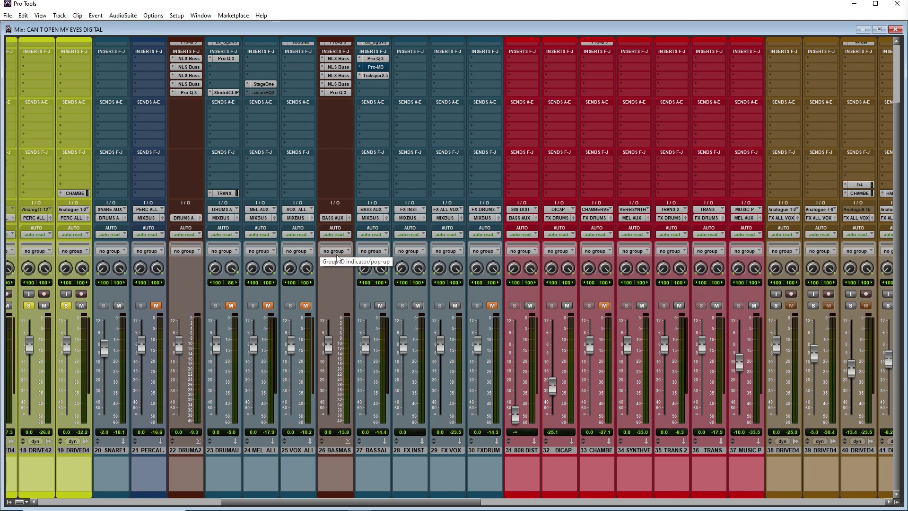
scroll(409, 153, "up", 3)
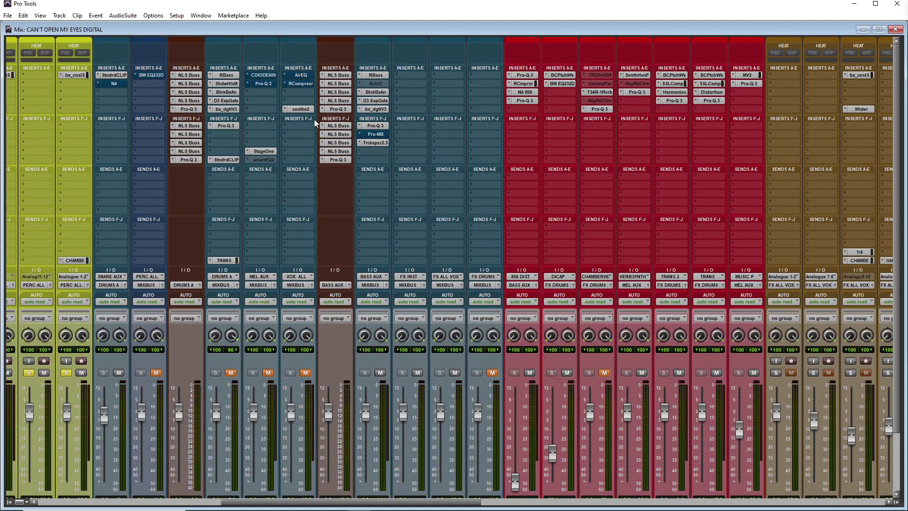
left_click(377, 136)
left_click_drag(427, 201, 409, 67)
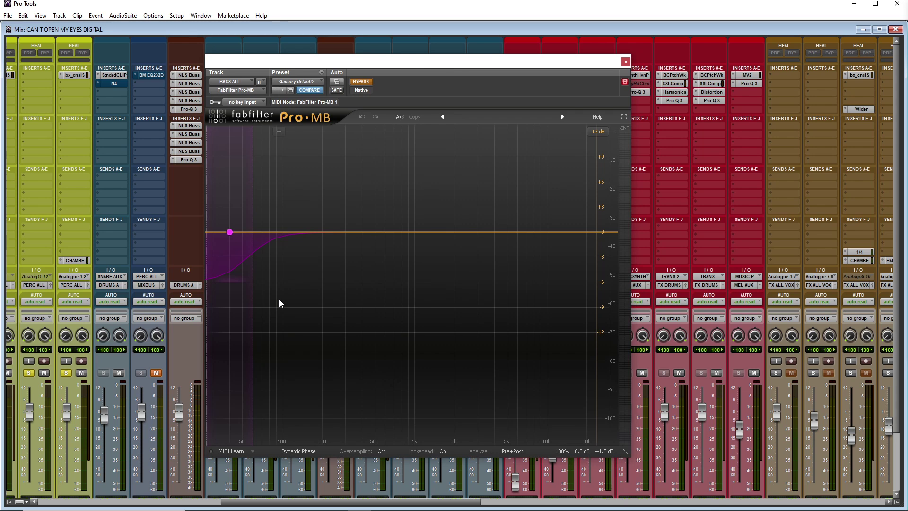
key("ctrl+w")
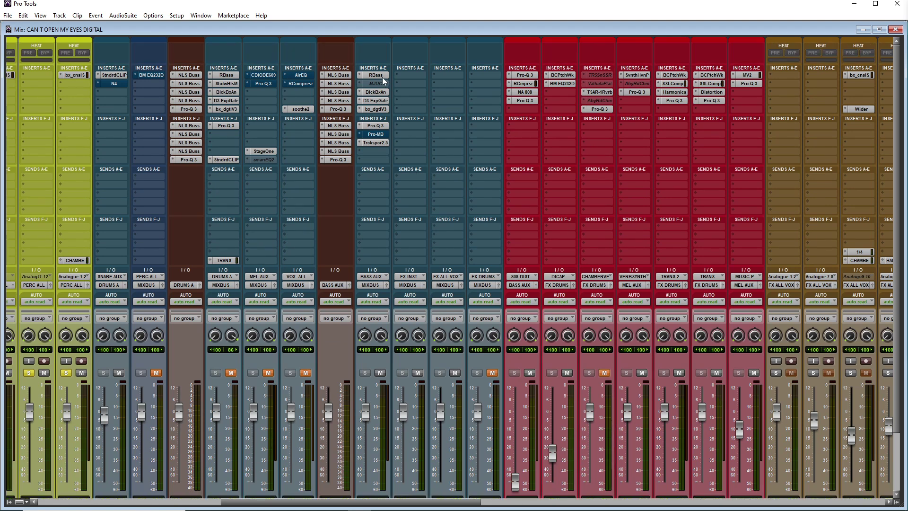
Step: Compare the RBass settings of the BASS ALL and DRUM AUX tracks side by side and close both plug-ins
left_click(383, 77)
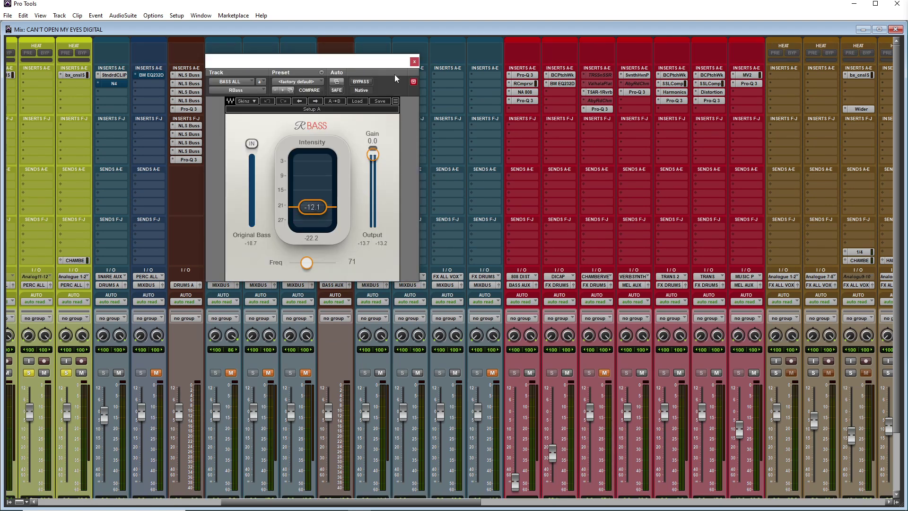
left_click_drag(387, 64, 507, 97)
left_click(226, 75)
left_click_drag(364, 95, 270, 96)
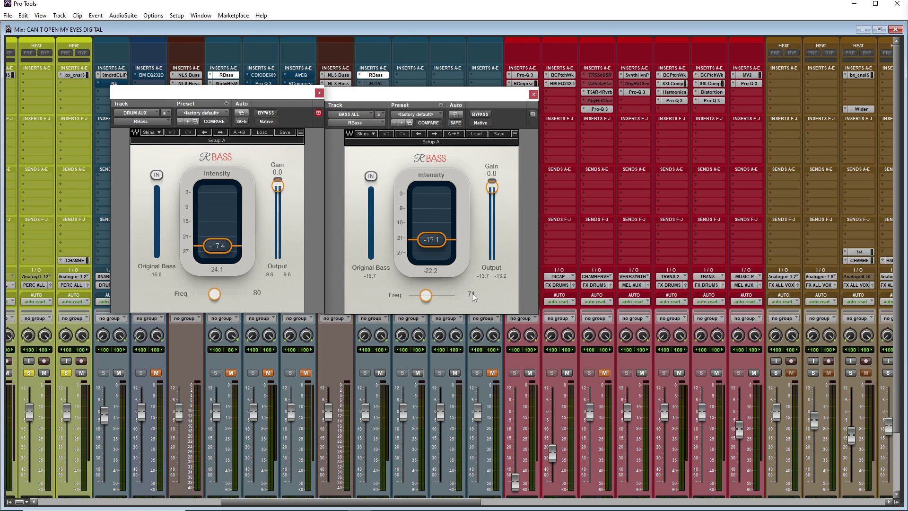
left_click(320, 93)
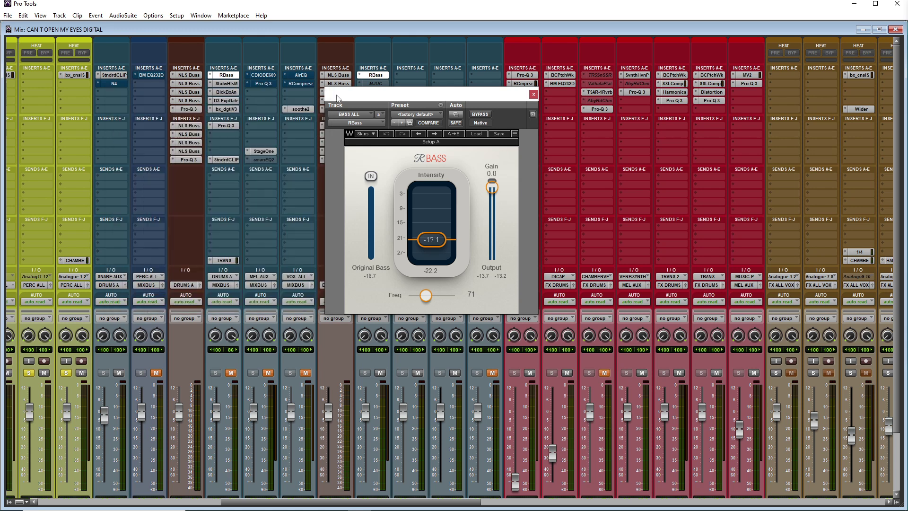
left_click(534, 94)
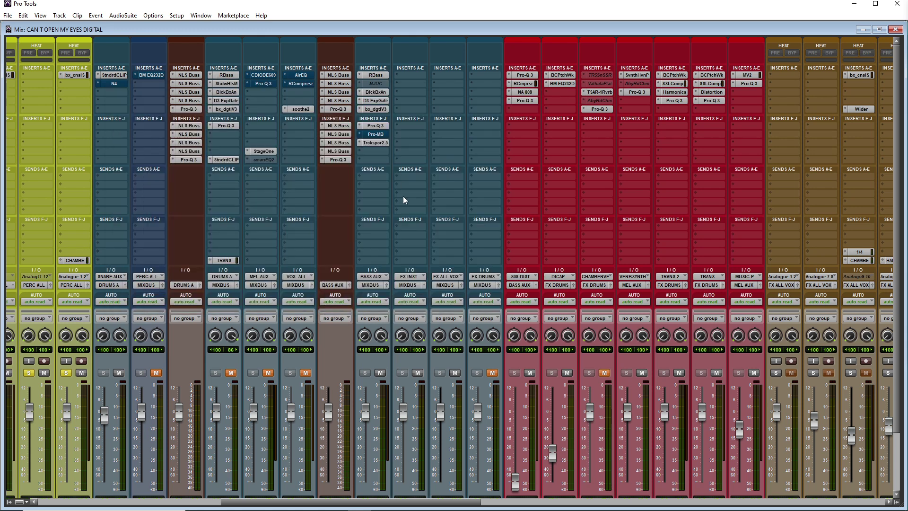
Step: Check the Black Box HG-2 saturation settings on the BASS ALL track 27 and close the plug-in
scroll(403, 199, "down", 1)
left_click(376, 69)
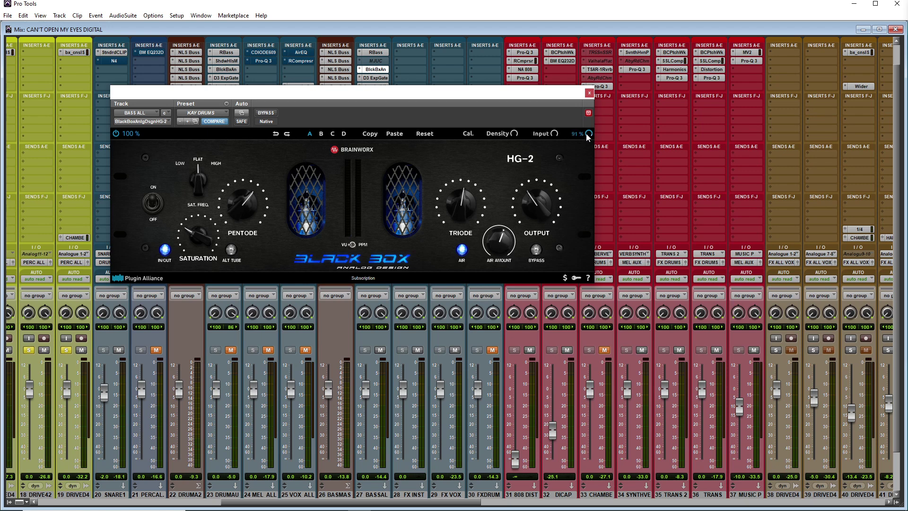
left_click(589, 93)
Step: Start playback and unmute percussion track 21, drum aux 23, MEL ALL 24, VOX ALL 25, FX drum track 30 and chamber track 33
scroll(362, 196, "down", 2)
key("space")
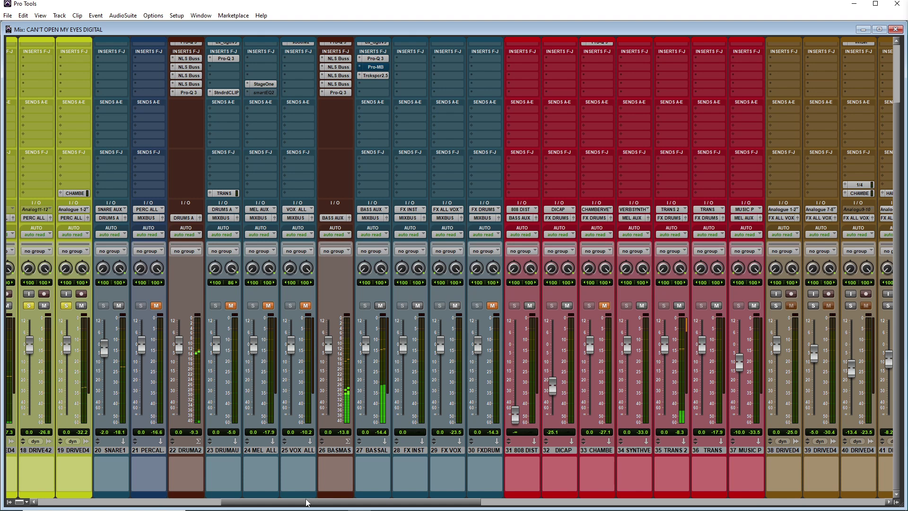
scroll(353, 303, "left", 5)
left_click(344, 305)
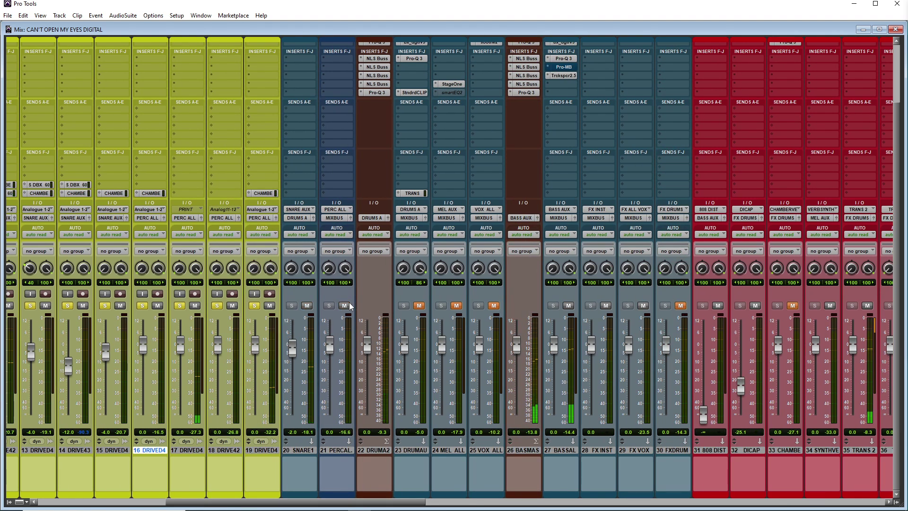
left_click(419, 305)
left_click(457, 305)
left_click(493, 305)
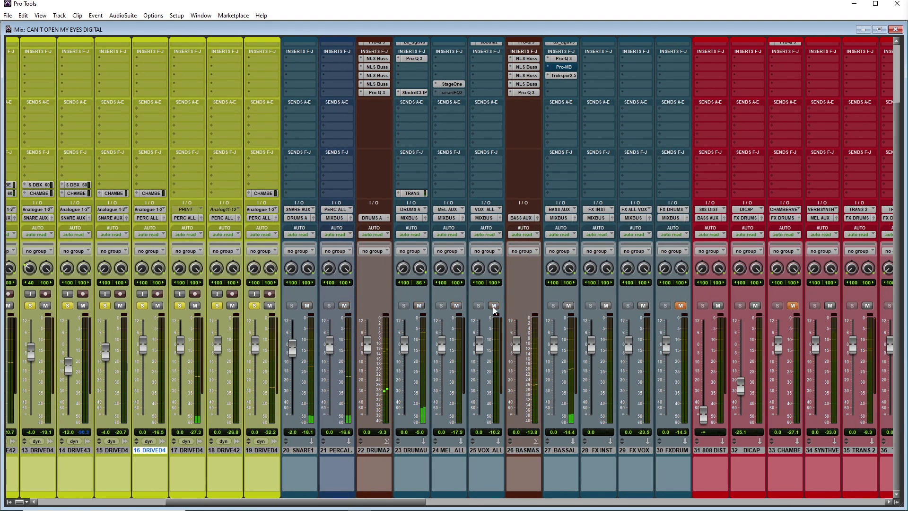
left_click(681, 306)
left_click(794, 306)
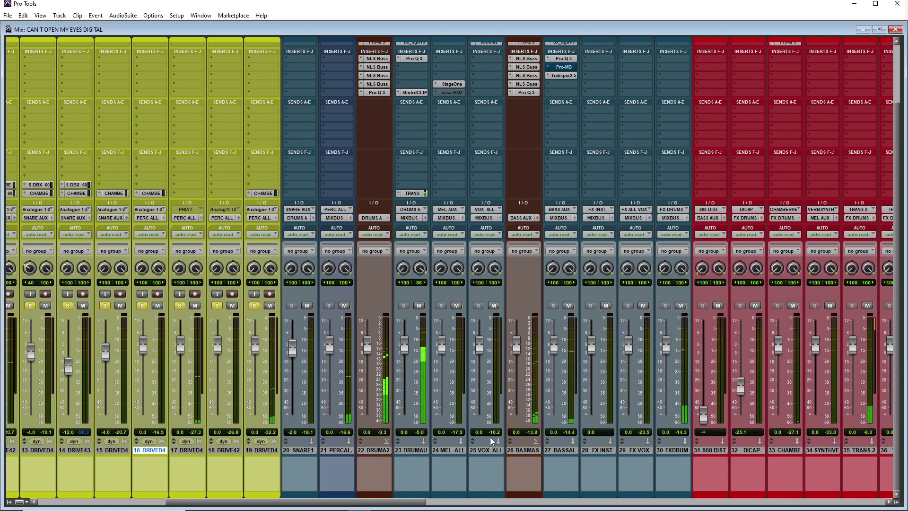
Step: Select 22|1 to 29|4 of the Synth Bass clip on track 9 in the Edit window
left_click_drag(414, 502, 286, 506)
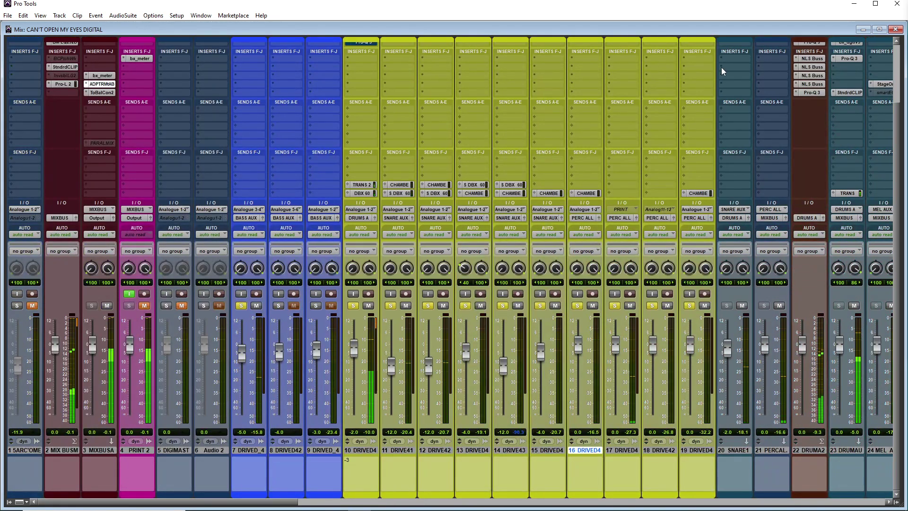
key("ctrl+=")
scroll(420, 304, "down", 5)
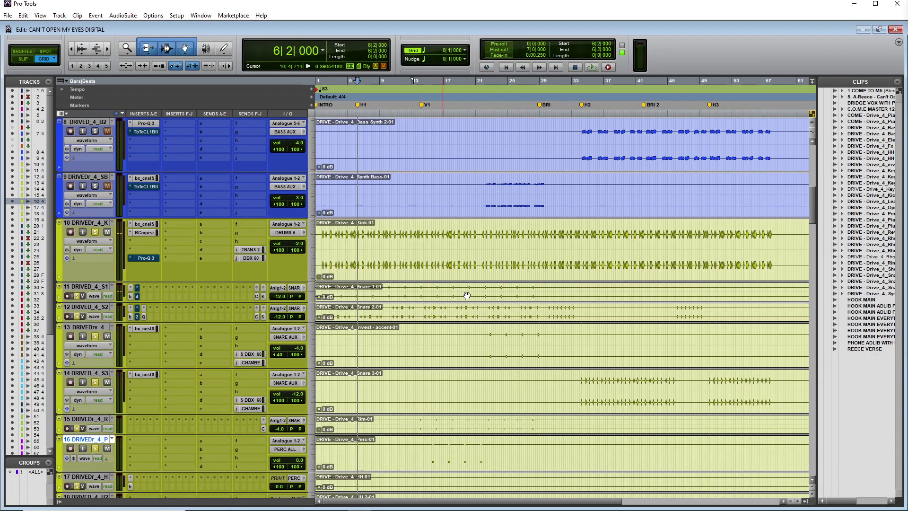
left_click_drag(483, 184, 545, 184)
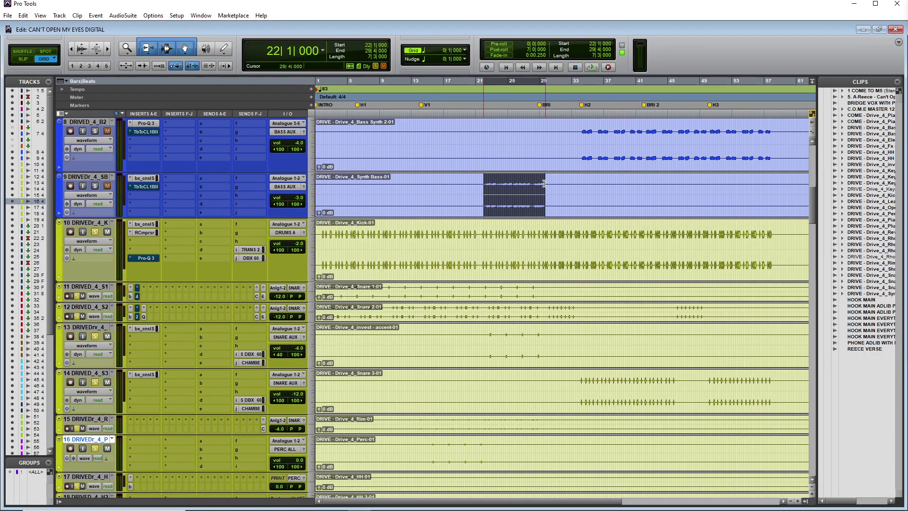
Step: Listen to the selected synth bass section with track 9 soloed and open its bx_console SSL plug-in
key("space")
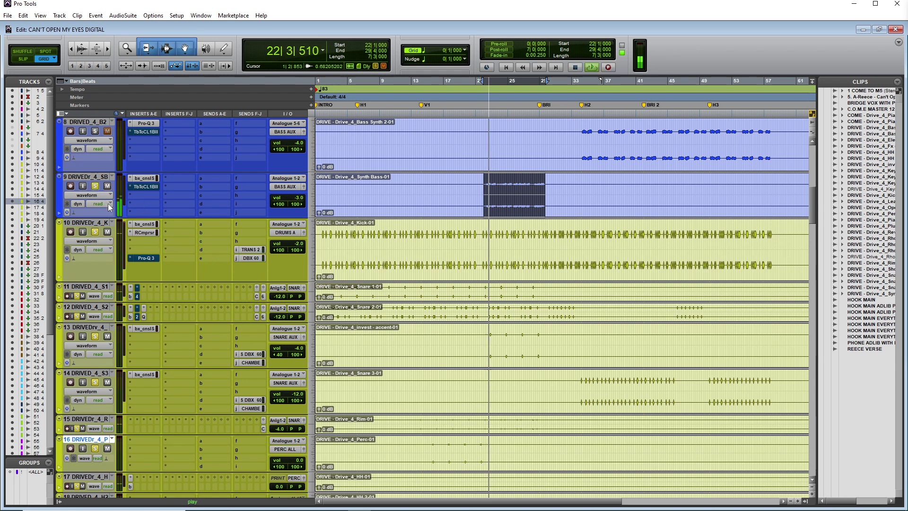
key("space")
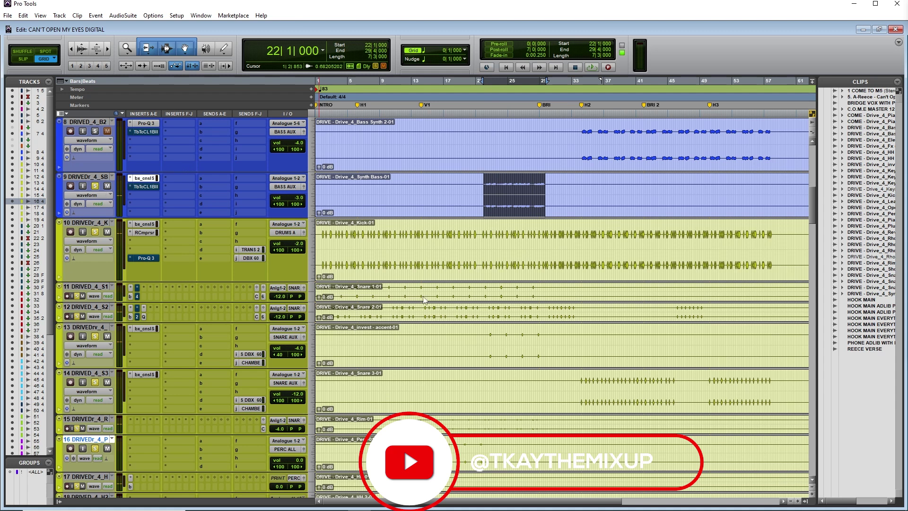
left_click(143, 179)
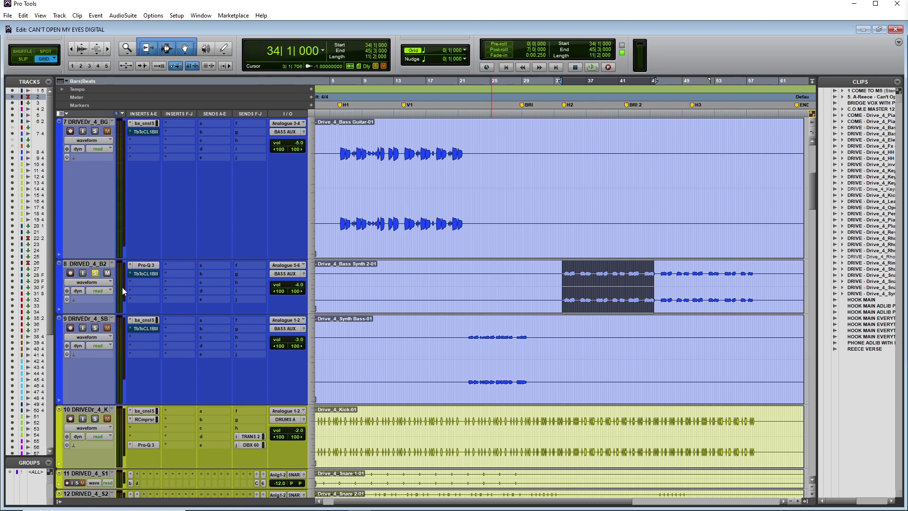
Step: Select the Synth Bass clip section on track 9 starting at 21|4 and listen to it with the track soloed
left_click_drag(462, 360, 538, 360)
key("space")
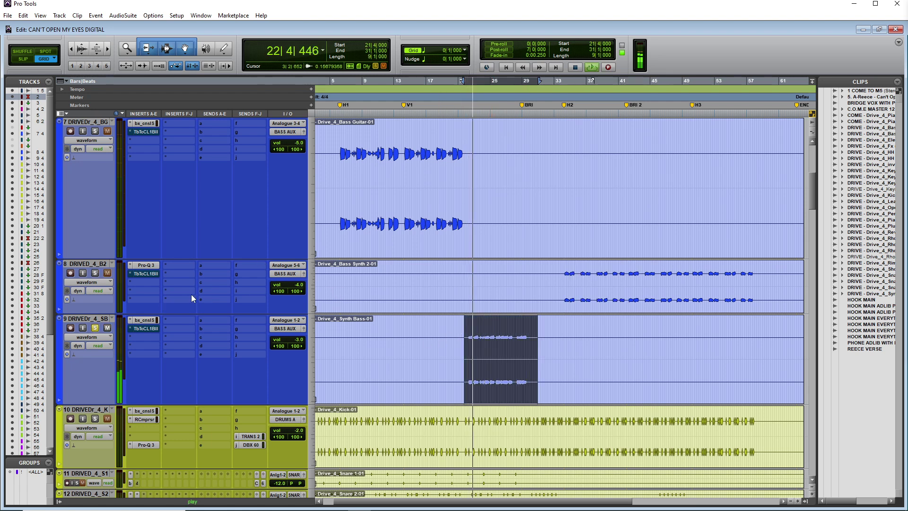
key("space")
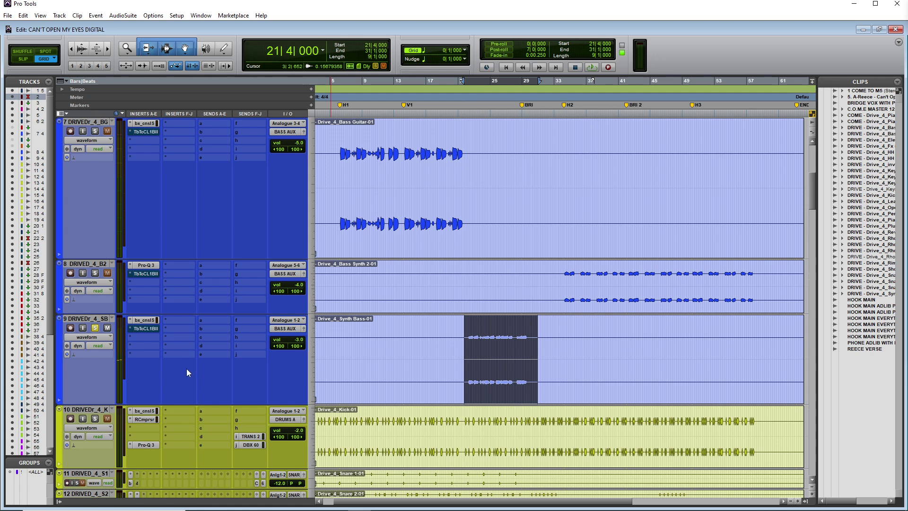
key("space")
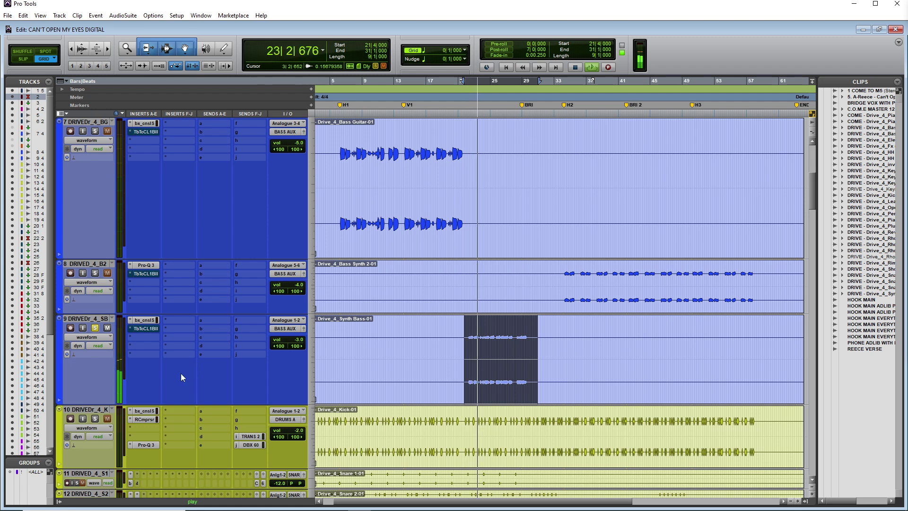
key("space")
Step: Check the HF, filter and LF settings of the bx_console SSL 4000 E on synth bass track 9, and close the plug-in
left_click(144, 324)
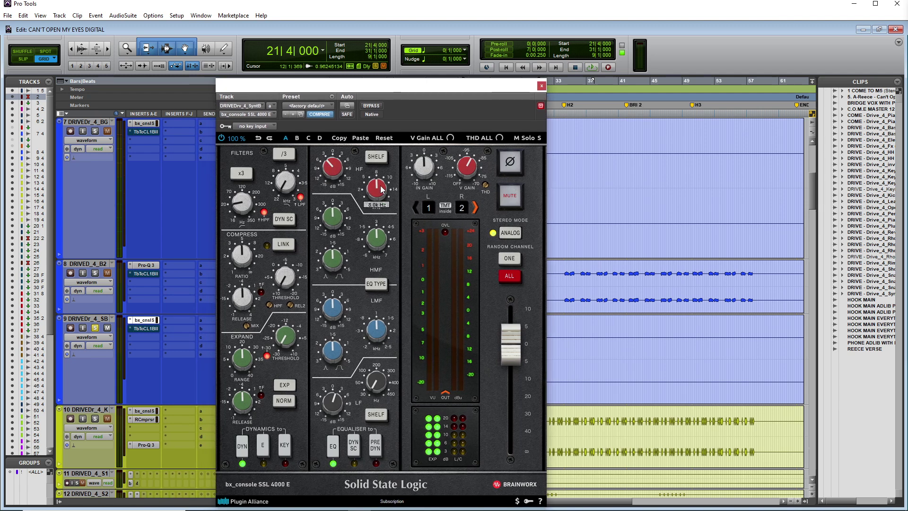
mouse_move(333, 171)
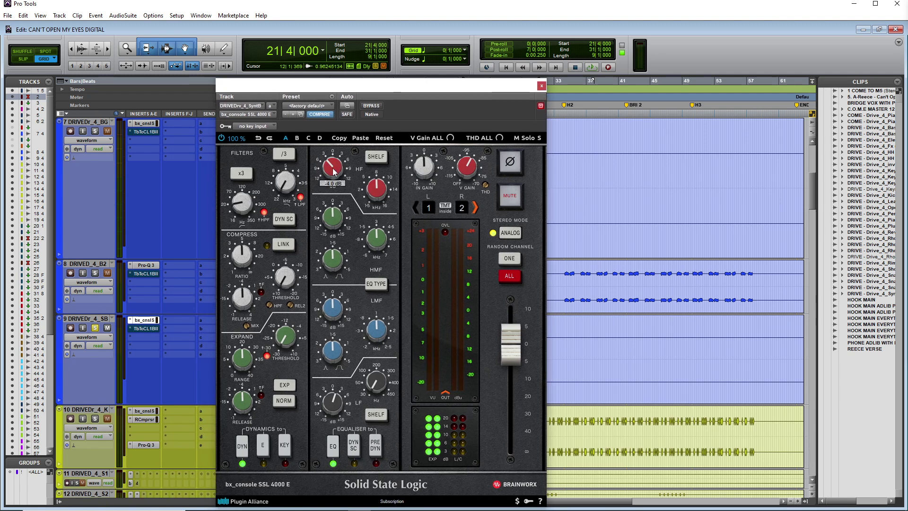
left_click_drag(385, 94, 477, 93)
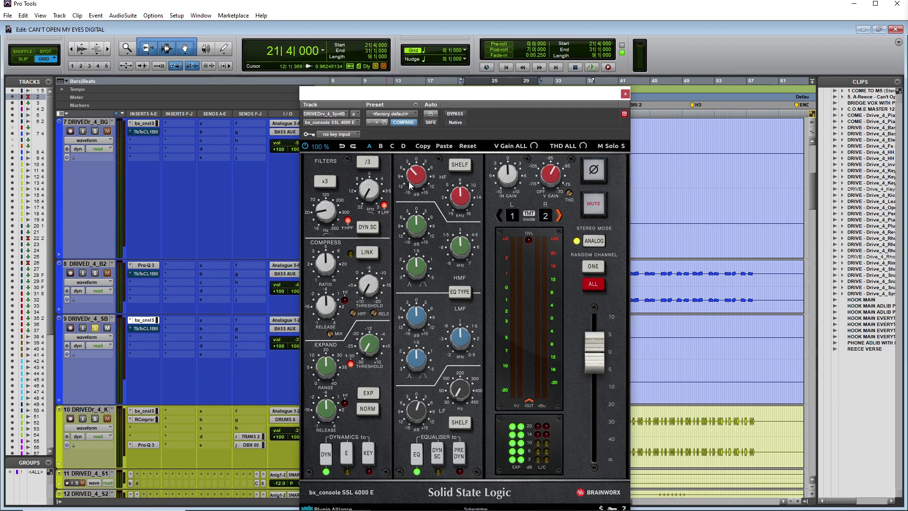
mouse_move(464, 200)
mouse_move(326, 217)
mouse_move(422, 408)
mouse_move(462, 395)
left_click(626, 93)
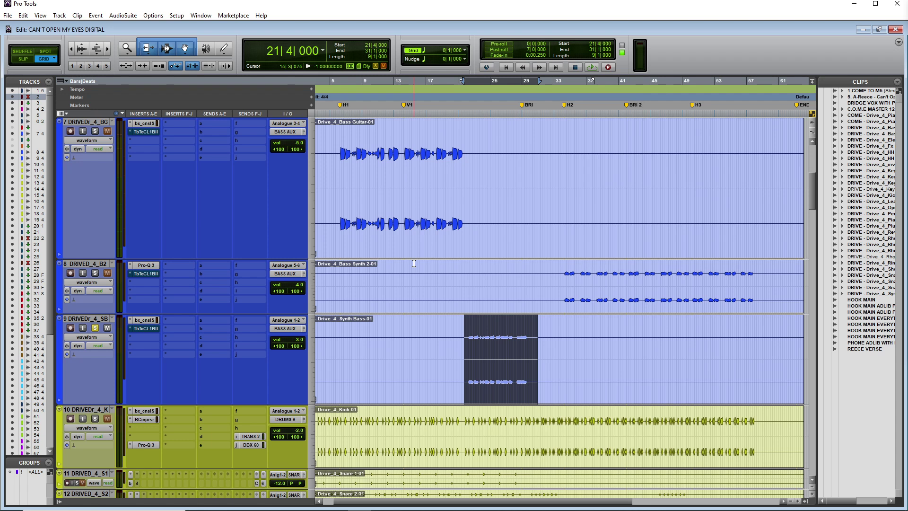
Step: Examine the low-cut and bell bands of the FabFilter Pro-Q 3 on Bass Synth 2 track 8
left_click(146, 265)
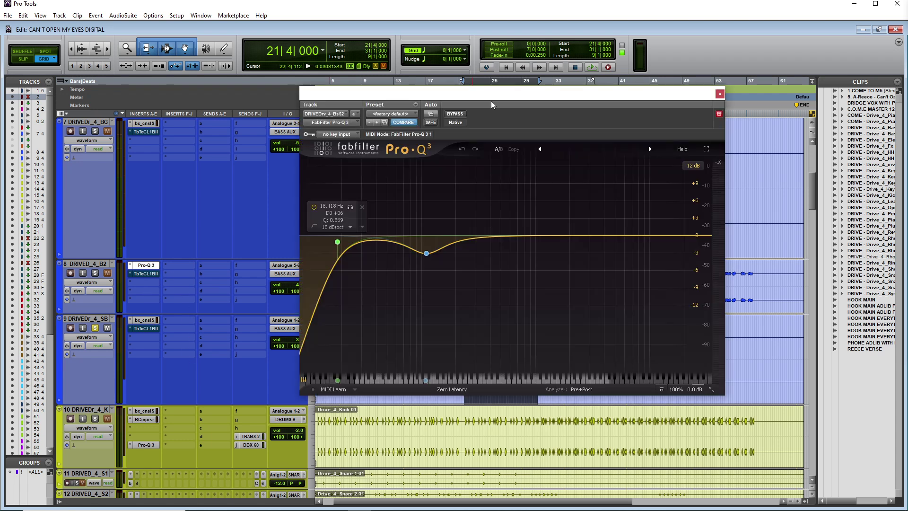
left_click_drag(494, 98, 428, 115)
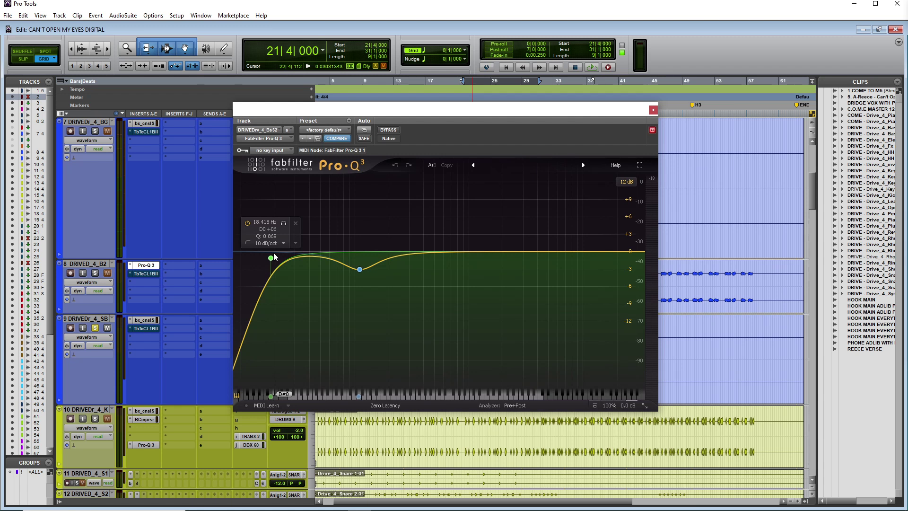
mouse_move(363, 300)
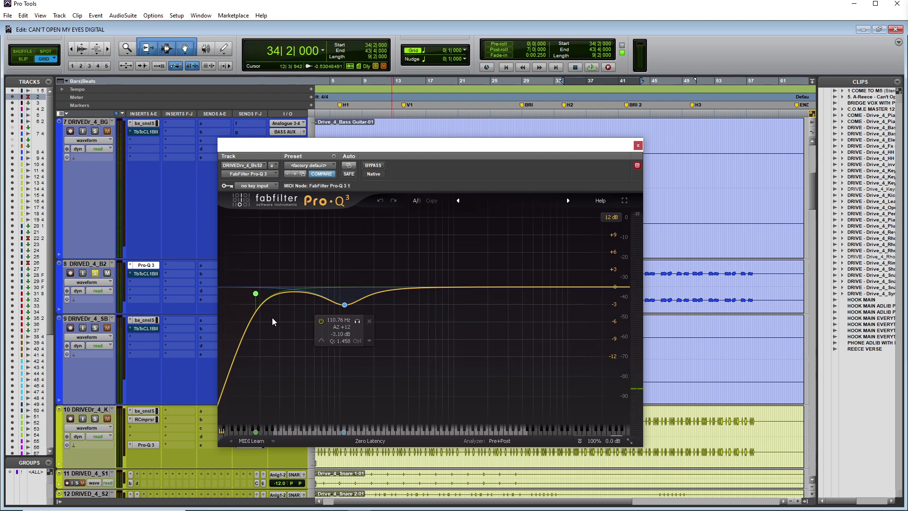
Step: Switch to the Mix window, check the Tube-Tech CL 1B compressor on synth bass track 9 and close the plug-in
key("ctrl+=")
left_click_drag(243, 505, 325, 505)
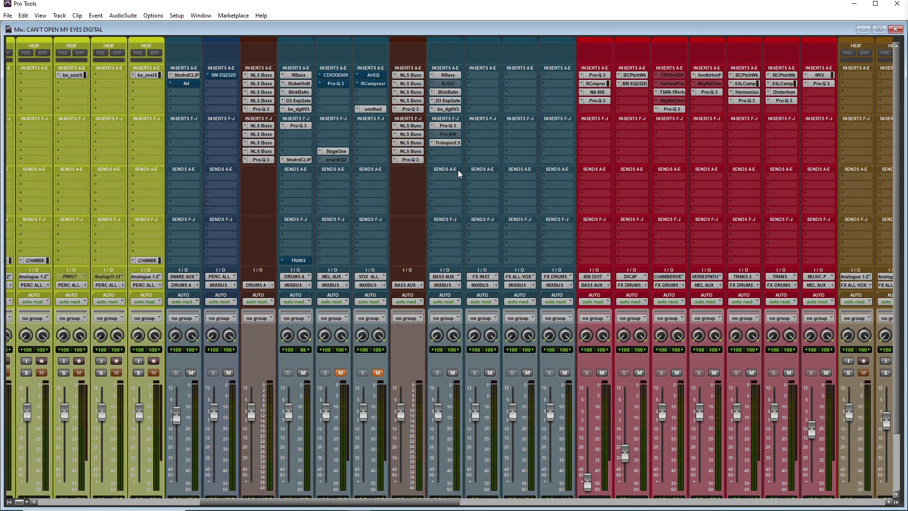
scroll(458, 169, "down", 3)
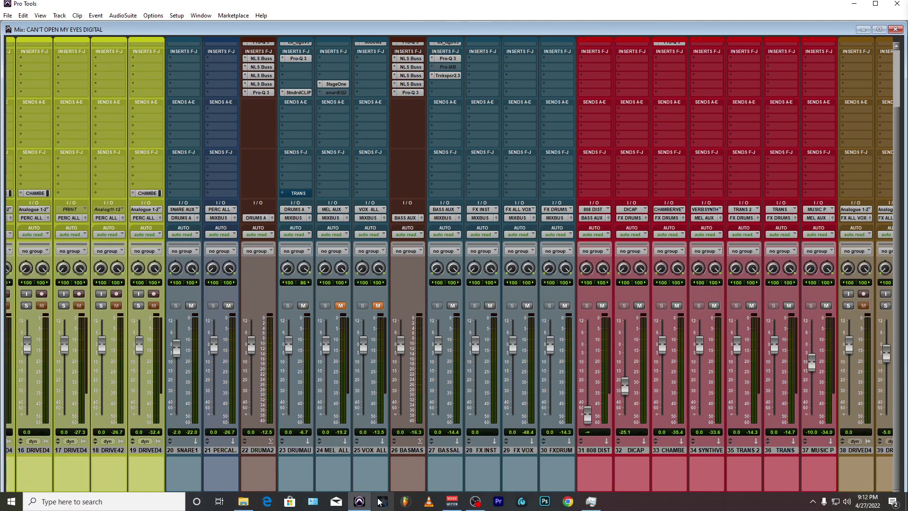
left_click(135, 503)
scroll(314, 157, "up", 3)
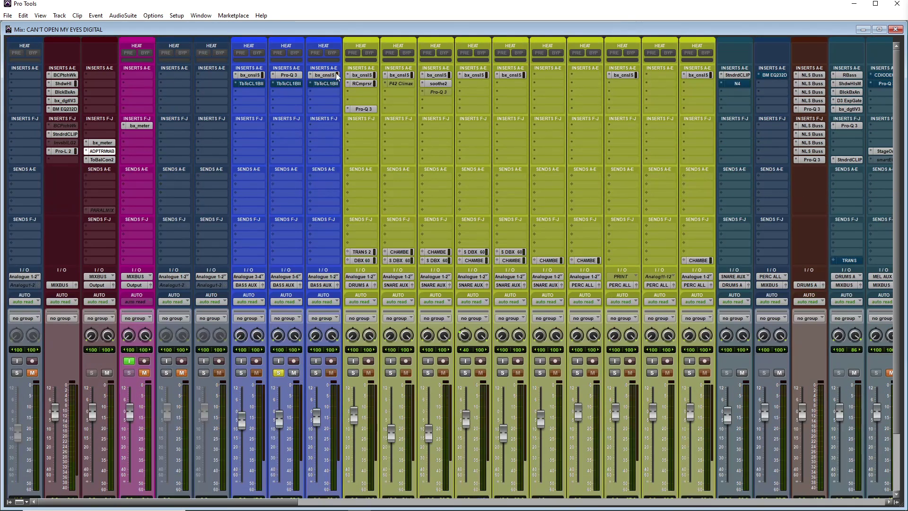
left_click(324, 83)
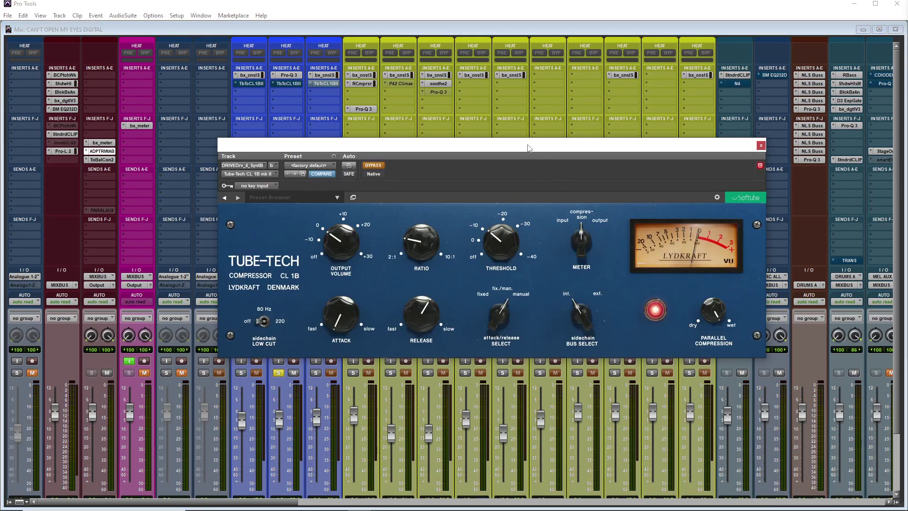
left_click_drag(534, 143, 422, 183)
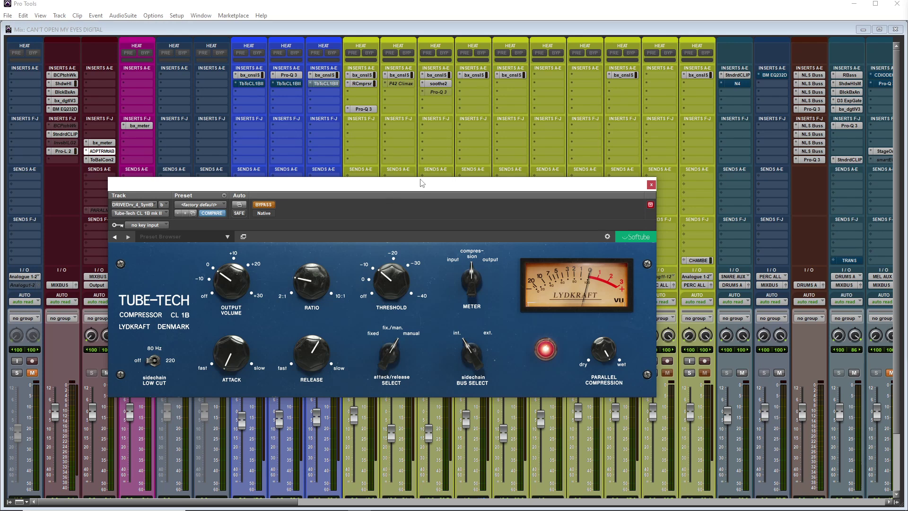
left_click(652, 184)
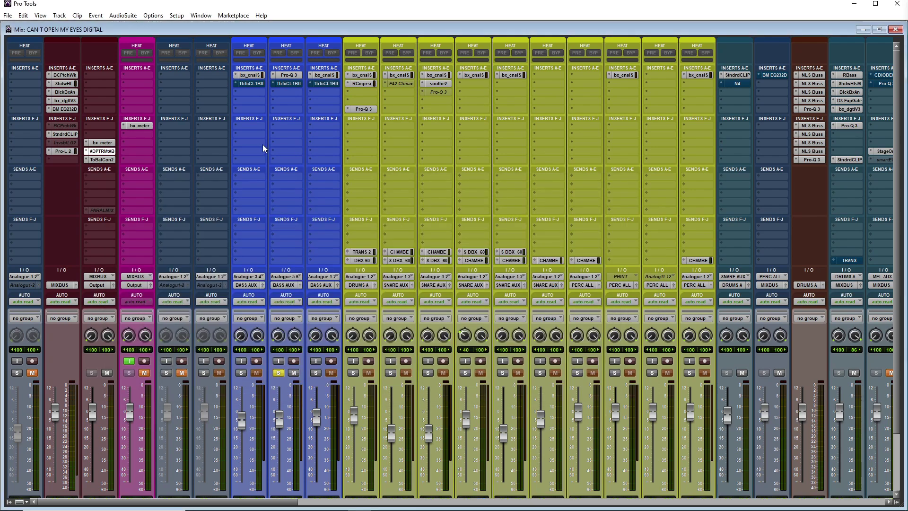
Step: Unsolo track 8 and select snare tracks 11 and 12 during playback
scroll(234, 226, "down", 3)
scroll(459, 140, "up", 1)
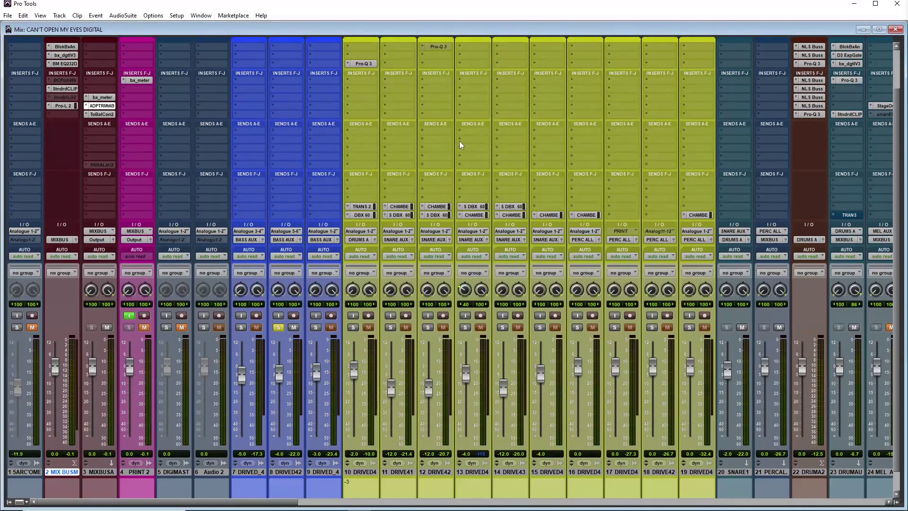
left_click(283, 328)
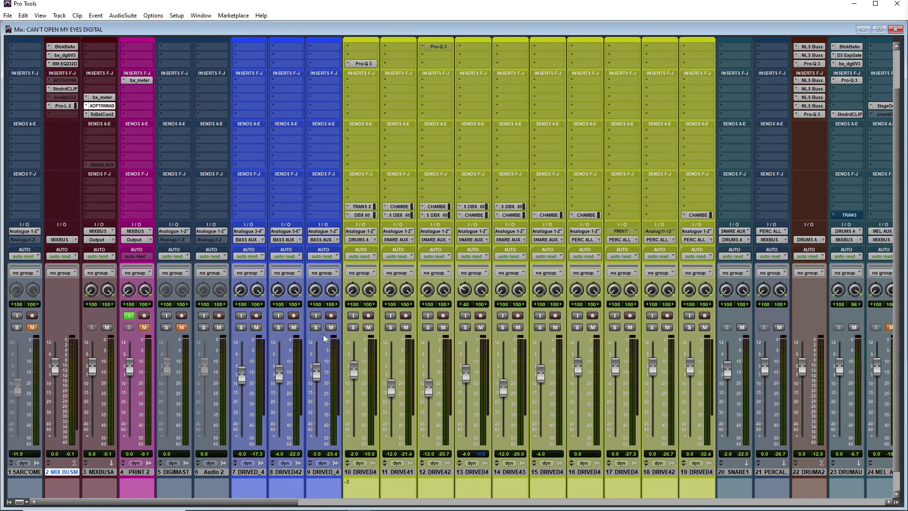
scroll(470, 120, "up", 2)
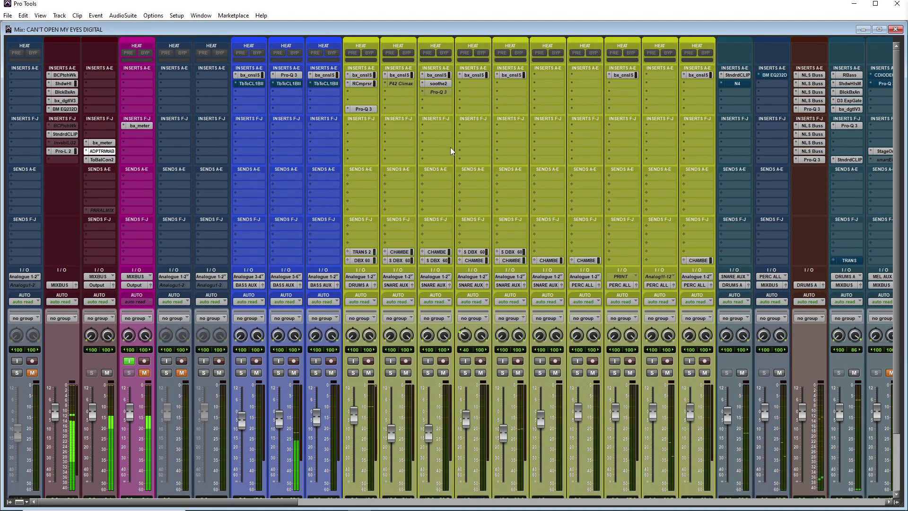
scroll(451, 146, "down", 3)
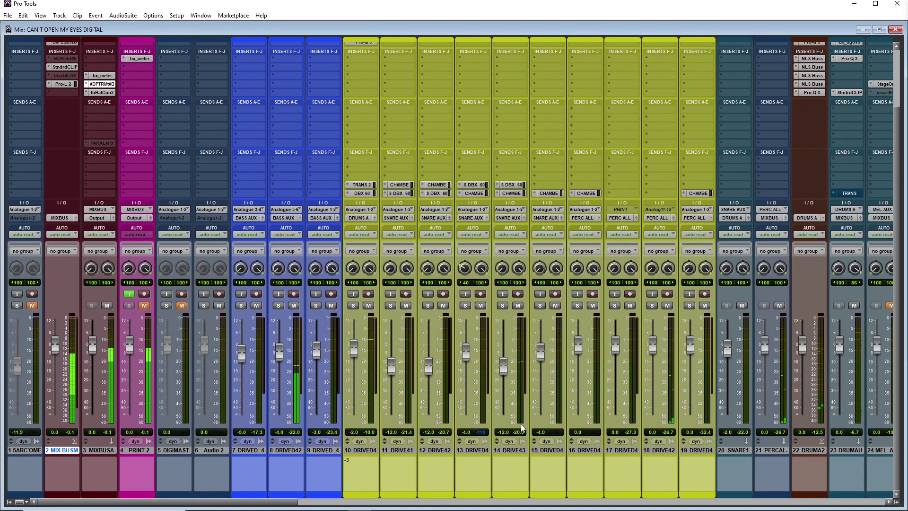
left_click(396, 450)
left_click(426, 450)
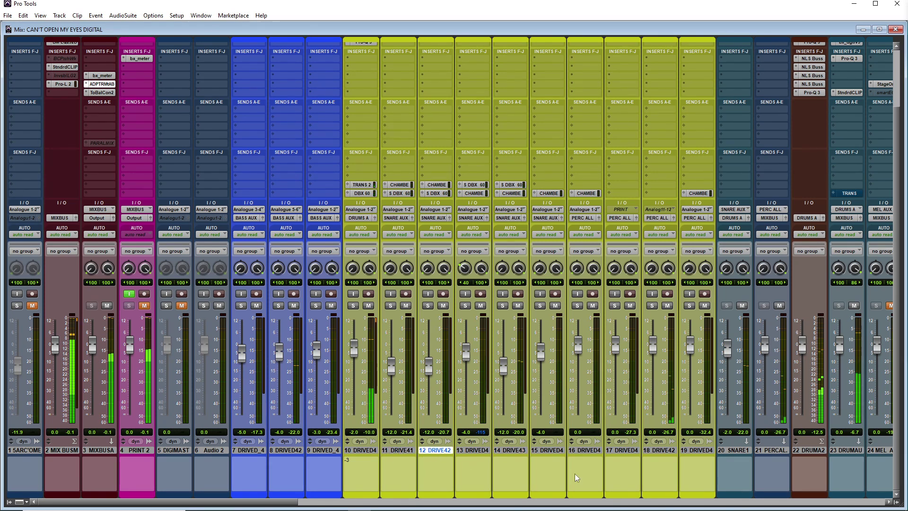
Step: Check the StandardCLIP clipping settings on the SNARE ALL track 20 and close the plug-in
scroll(729, 180, "up", 2)
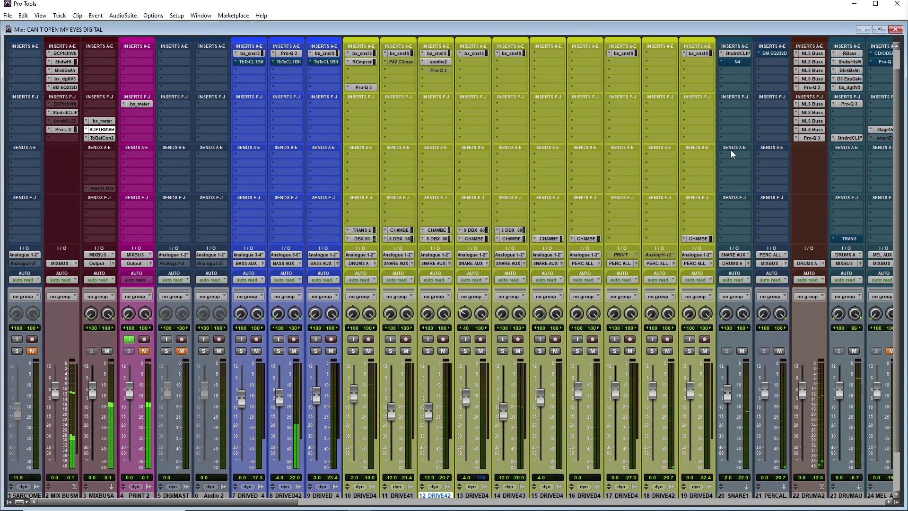
left_click(738, 59)
left_click(733, 217)
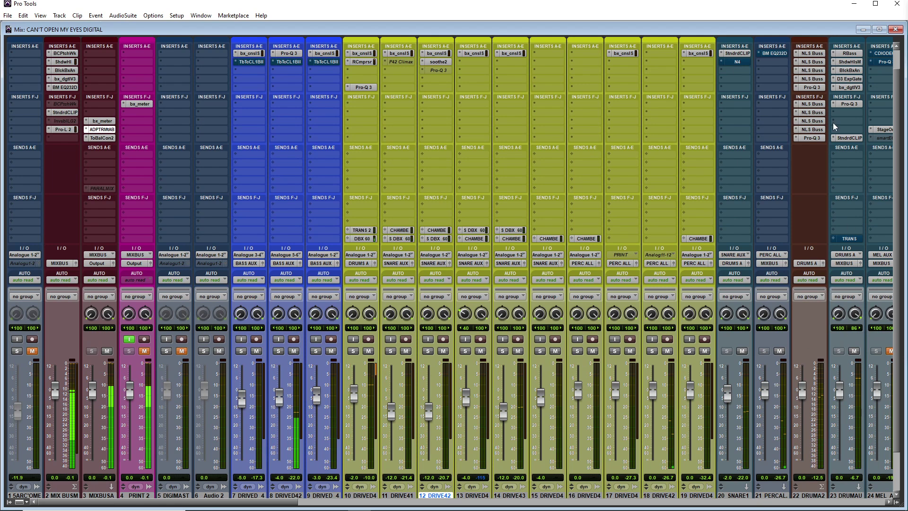
left_click(732, 53)
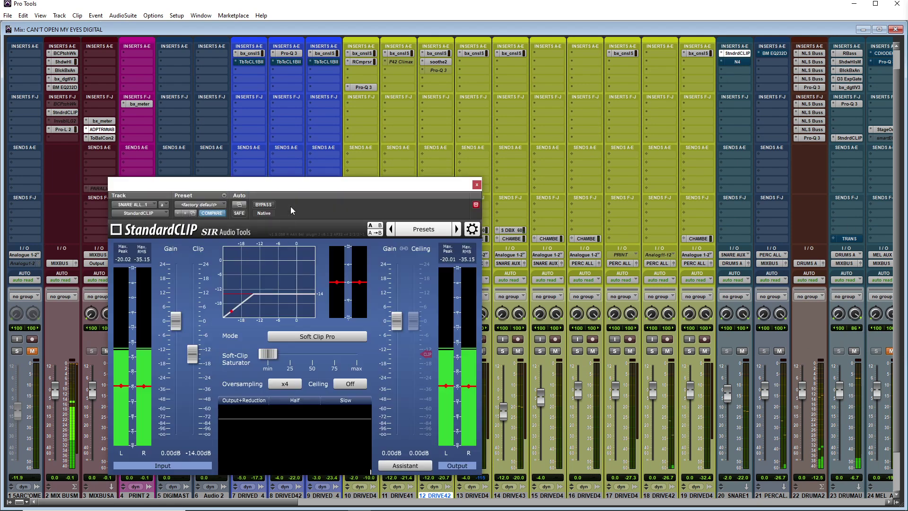
left_click_drag(310, 190, 465, 120)
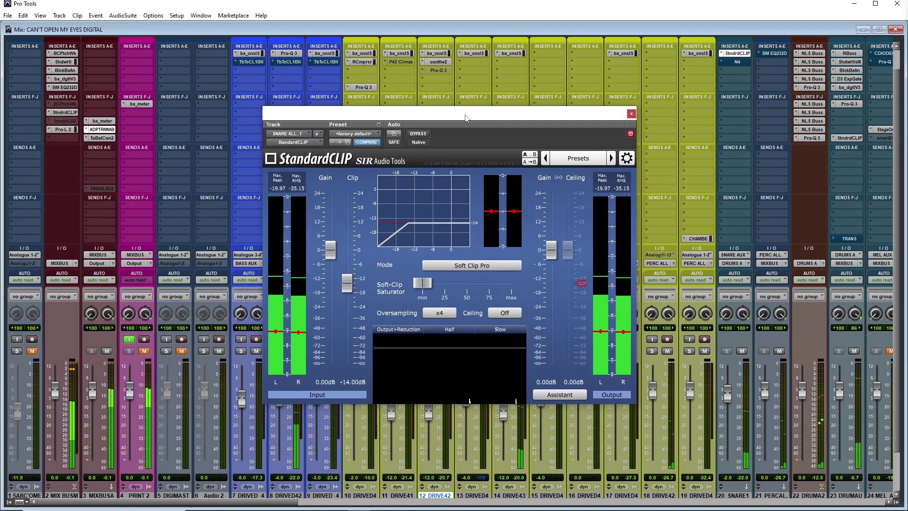
mouse_move(345, 319)
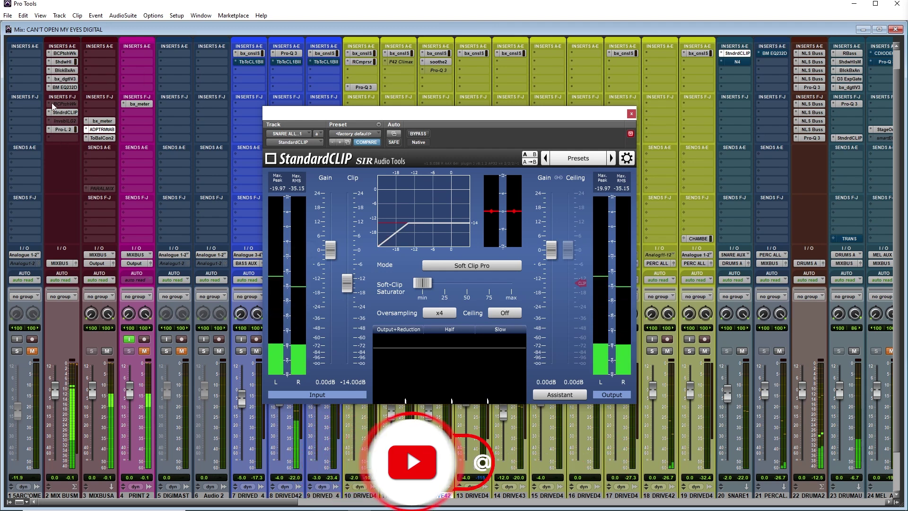
key("ctrl+w")
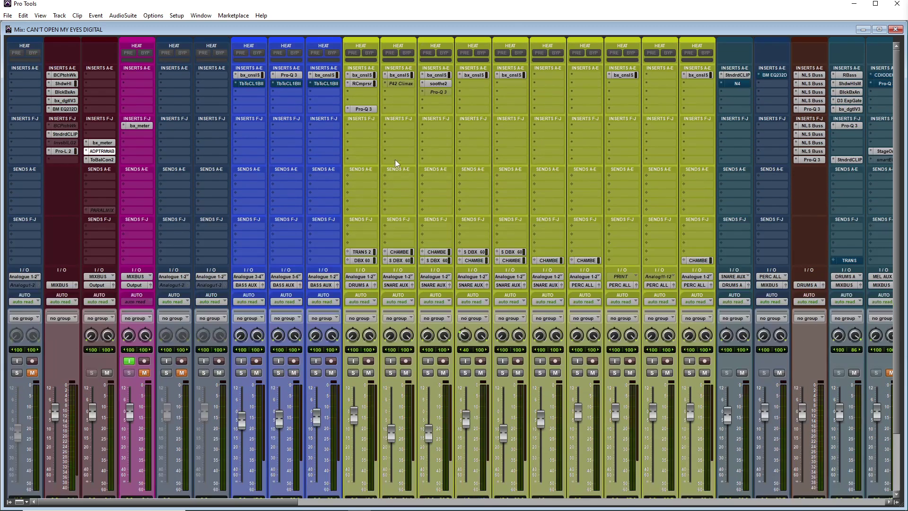
Step: Bypass the active inserts on mix bus track 2, from BCPtchWk through Pro-L 2
left_click(67, 75, "ctrl")
left_click(64, 84, "ctrl")
left_click(66, 92, "ctrl")
left_click(69, 100, "ctrl")
left_click(69, 109, "ctrl")
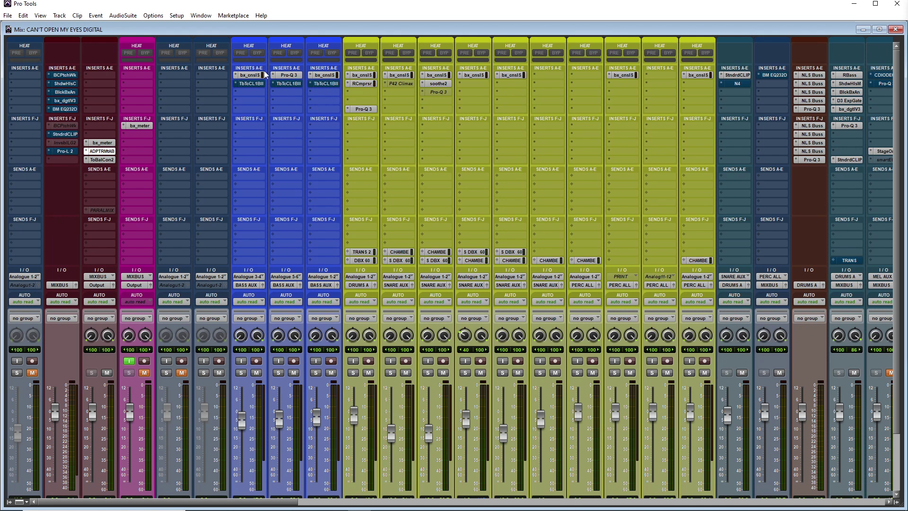
Step: Bypass the bx_console inserts on tracks 7 and 9 and the Pro-Q 3 on track 8, leaving no plug-in window open
left_click(249, 76)
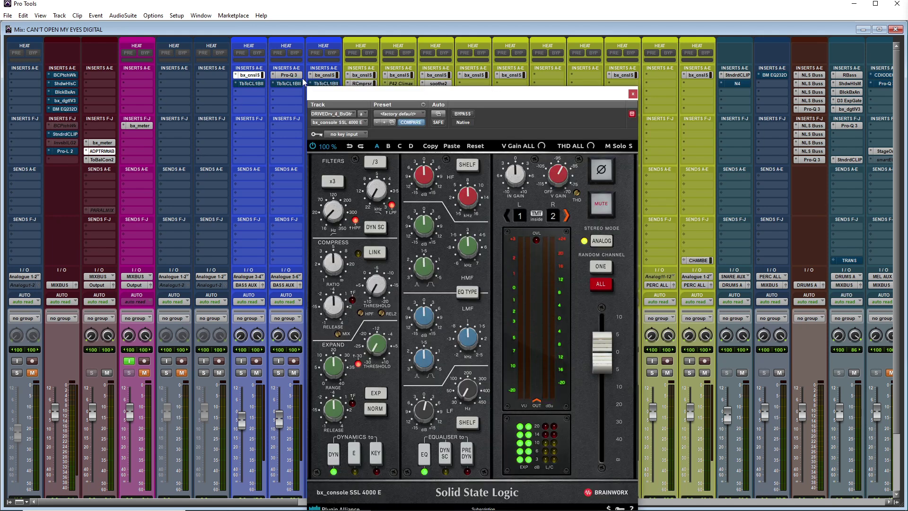
left_click(249, 75, "ctrl")
left_click(287, 75, "ctrl")
left_click(324, 76, "ctrl")
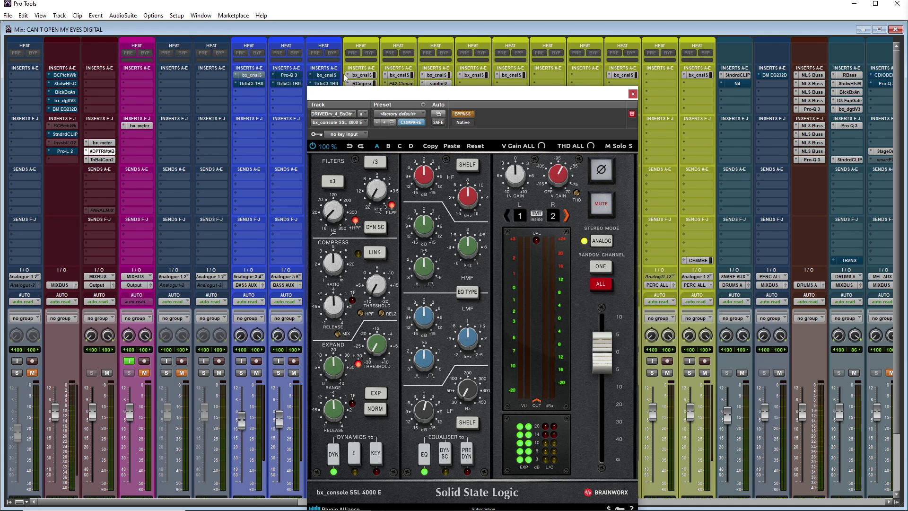
left_click(633, 94)
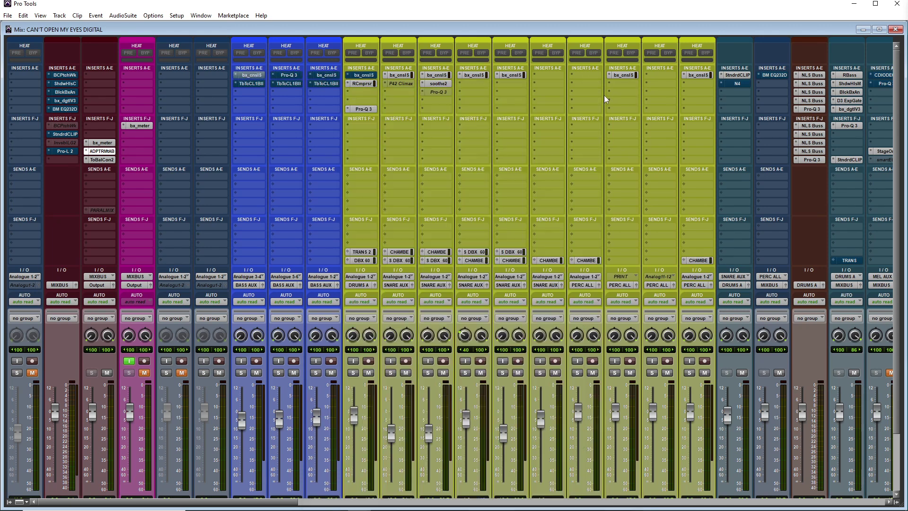
Step: Bypass the bx_console inserts on drum tracks 11, 12, 13, 14 and 17, along with the other active drum-track inserts and sends
left_click(401, 75, "ctrl")
left_click(439, 75, "ctrl")
left_click(472, 75, "ctrl")
left_click(509, 75, "ctrl")
left_click(622, 76, "ctrl")
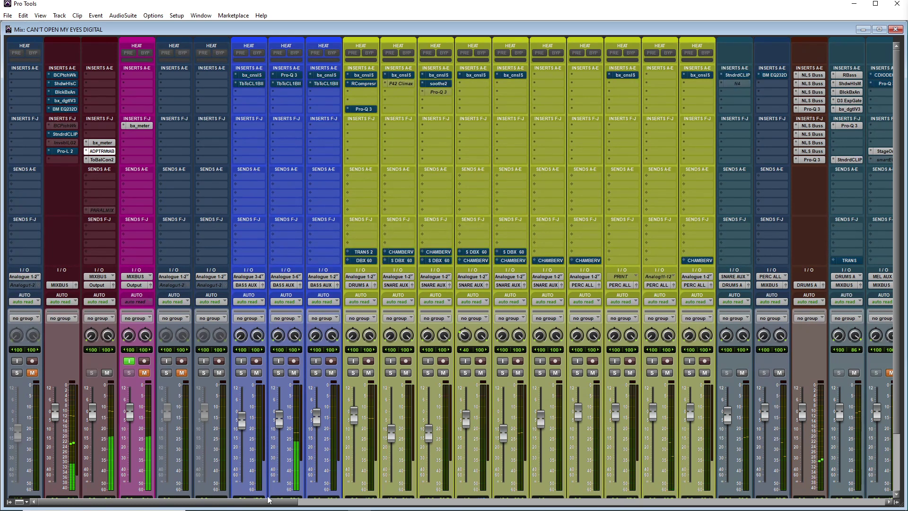
Step: Look over the bypassed aux and master tracks during playback and select drum master track 22
left_click_drag(263, 502, 392, 504)
scroll(364, 223, "down", 3)
left_click(366, 448)
scroll(347, 219, "up", 3)
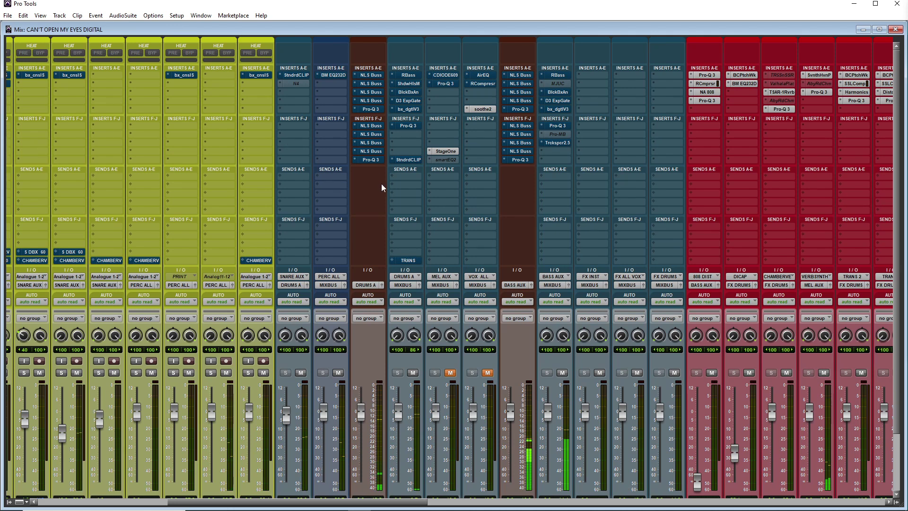
scroll(398, 422, "down", 2)
left_click_drag(380, 502, 226, 502)
scroll(373, 183, "down", 1)
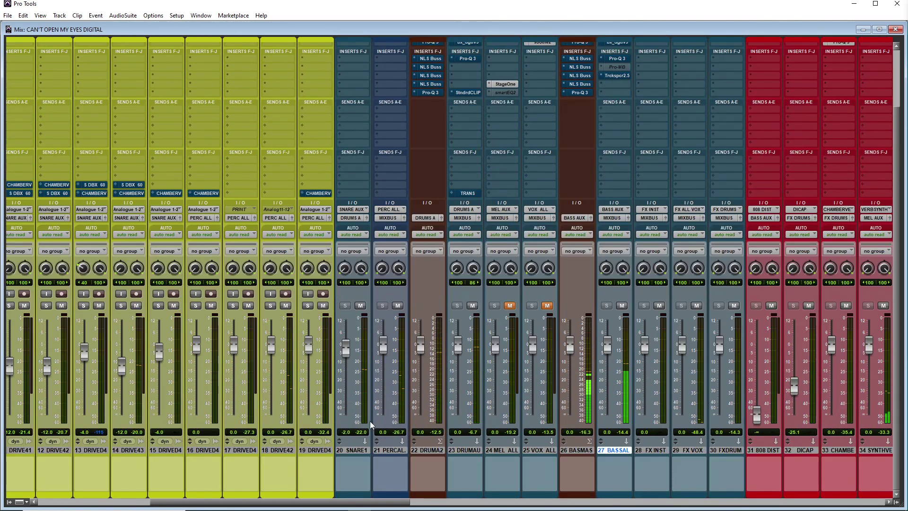
left_click(427, 450)
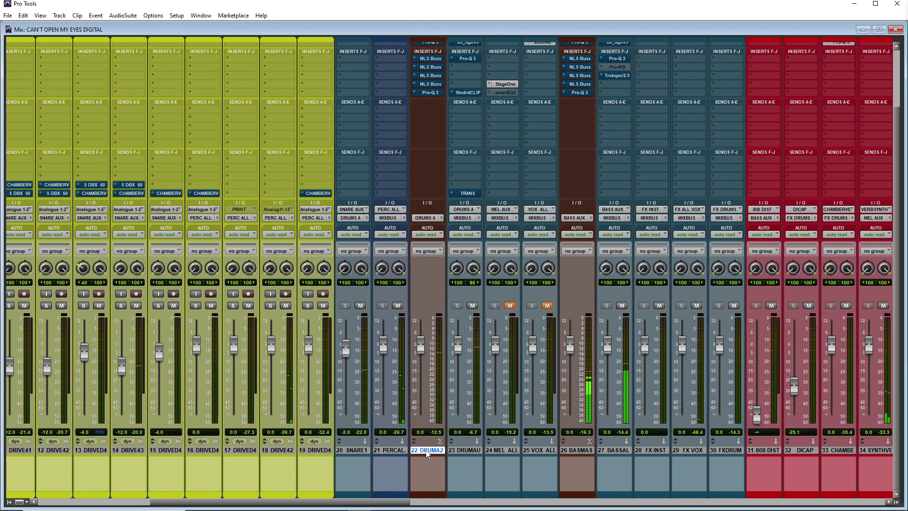
Step: Re-enable the bypassed inserts on drum tracks 22 and 23 and bass tracks 26 and 27, and the TRANS send on track 23
left_click(465, 451)
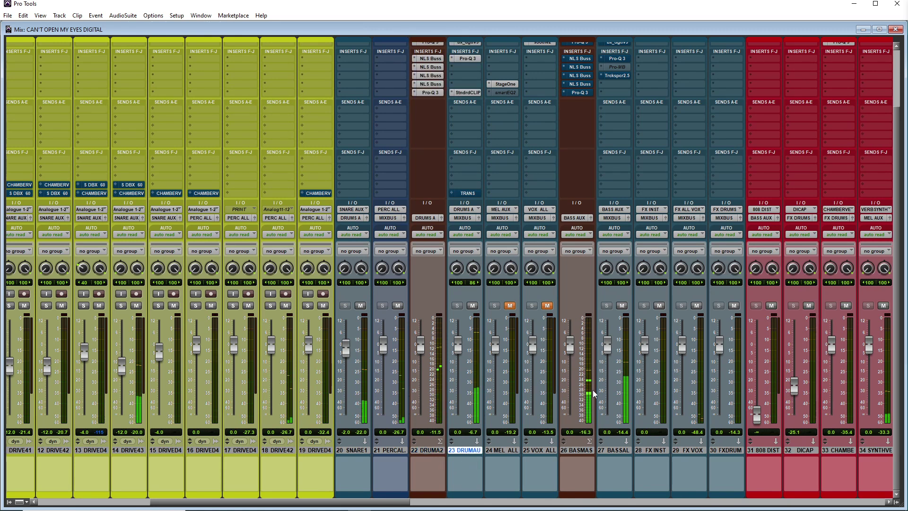
left_click(587, 447)
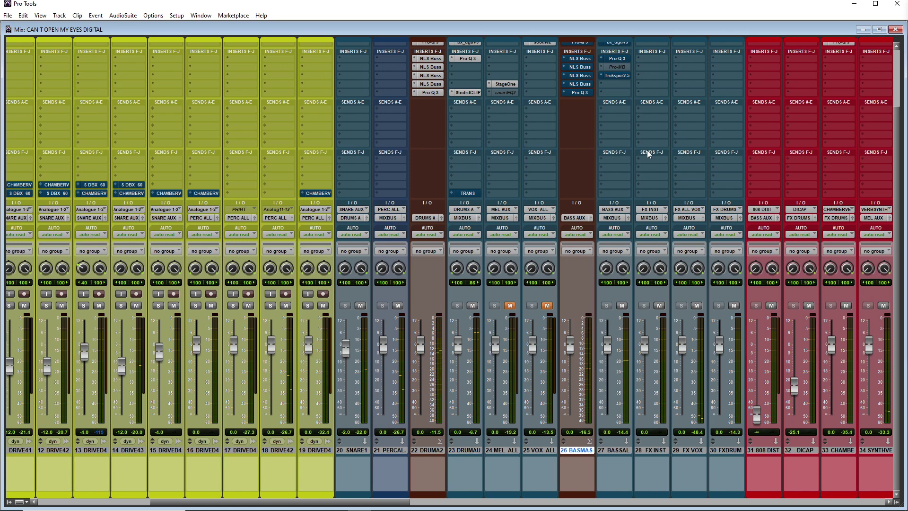
scroll(647, 150, "up", 2)
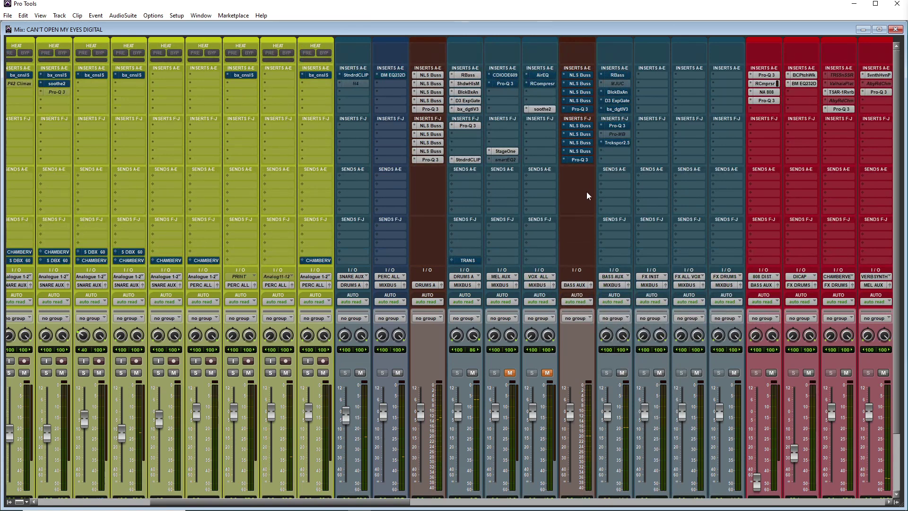
scroll(602, 206, "down", 2)
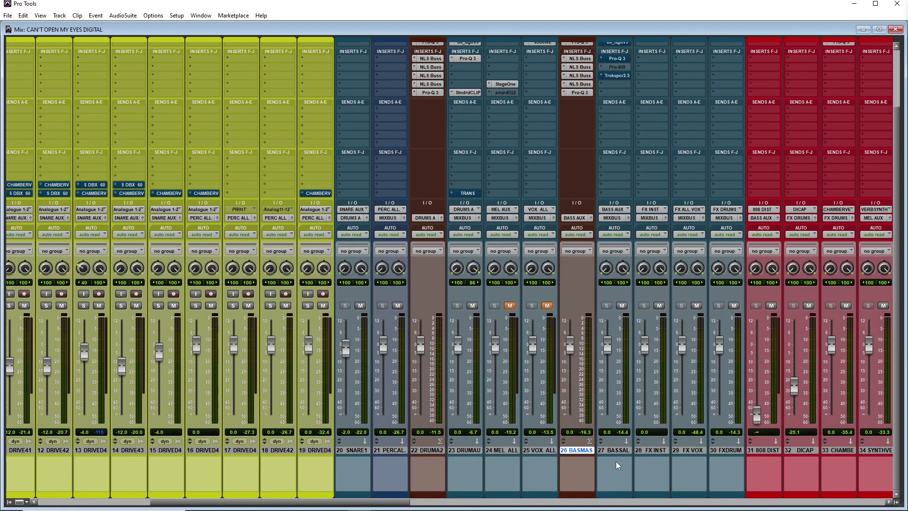
scroll(639, 127, "up", 2)
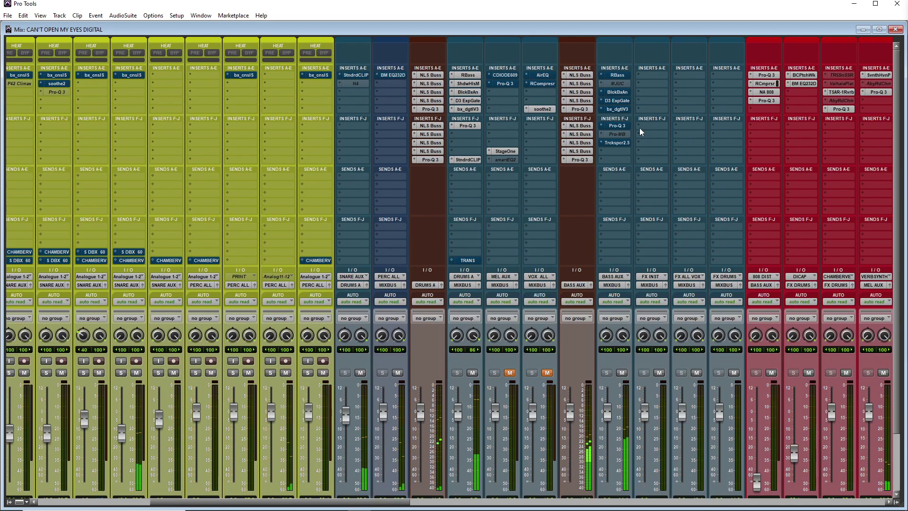
scroll(538, 259, "down", 2)
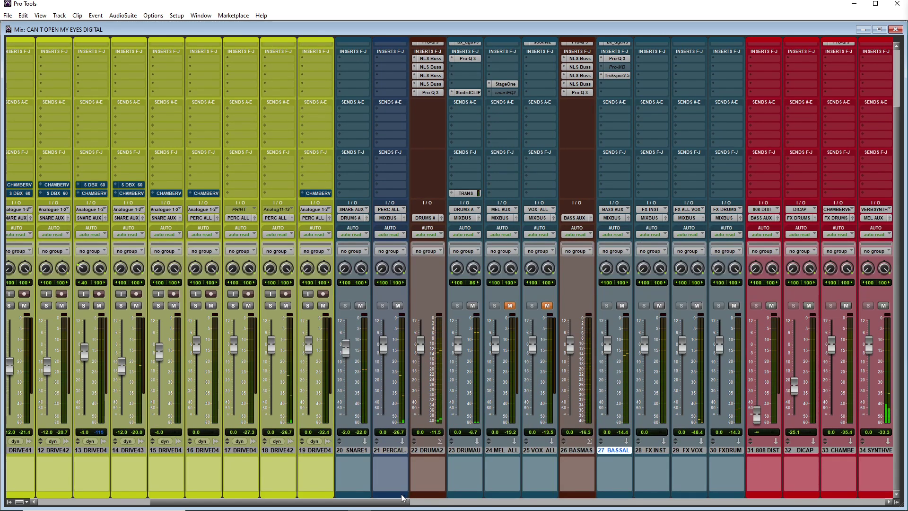
Step: Re-enable the bypassed inserts on mix bus master track 2, including BCPtchWk, StndrdCLIP and Pro-L 2
left_click_drag(403, 501, 184, 502)
left_click(69, 452)
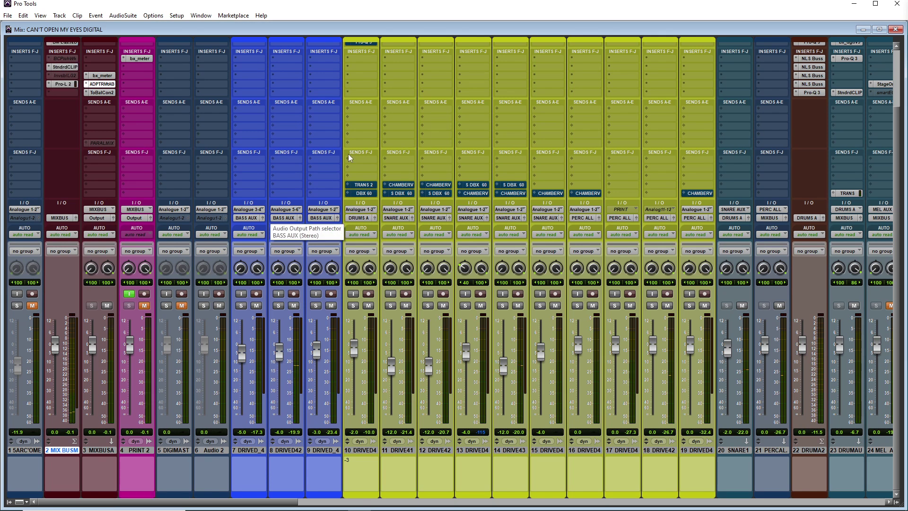
scroll(434, 133, "up", 3)
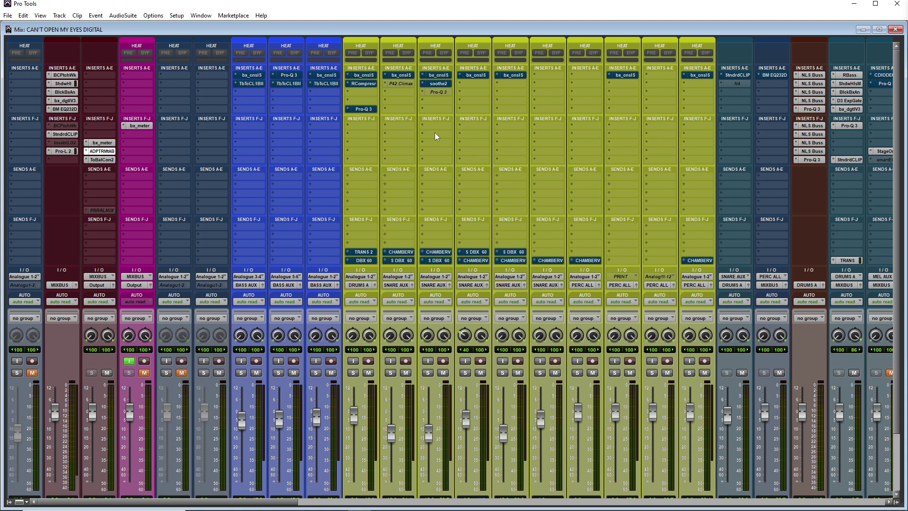
Step: Examine the Shadow Hills Mastering Compressor settings on the drum aux track, keeping its window clear of the kick and snare inserts
left_click(852, 84)
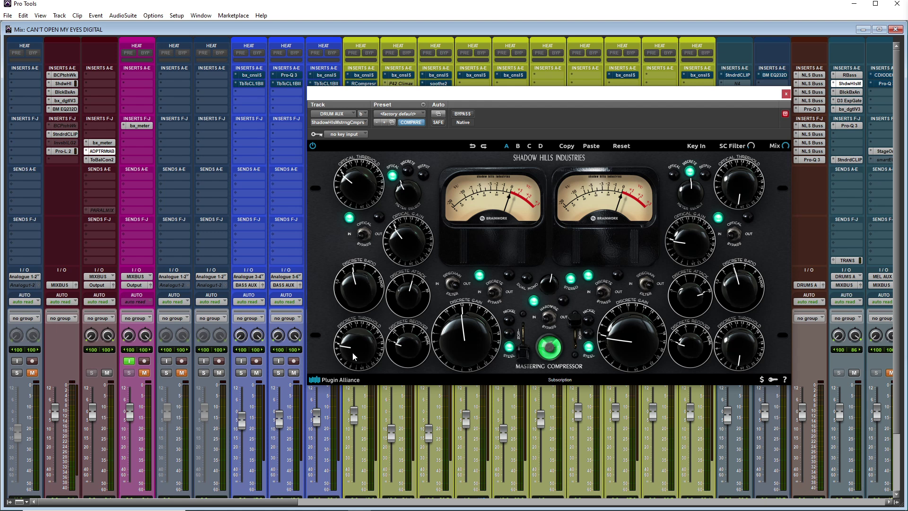
left_click_drag(679, 100, 555, 122)
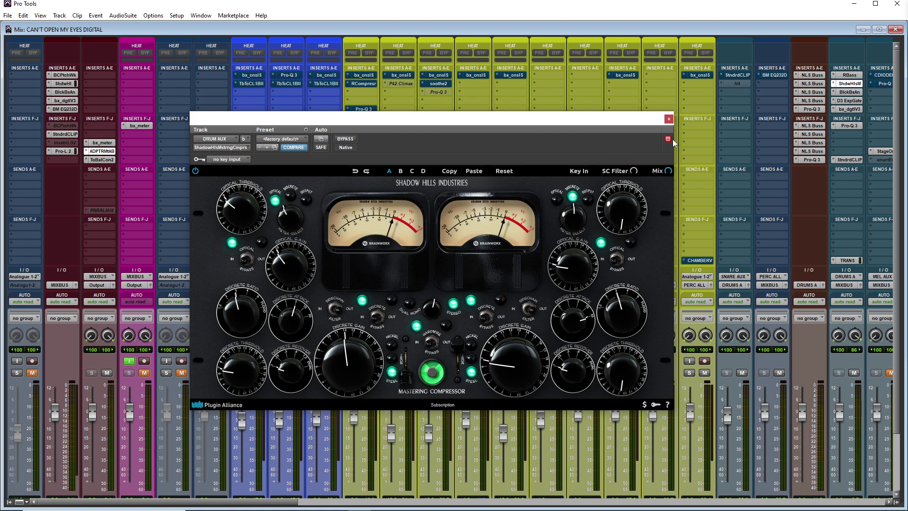
left_click_drag(620, 127, 889, 154)
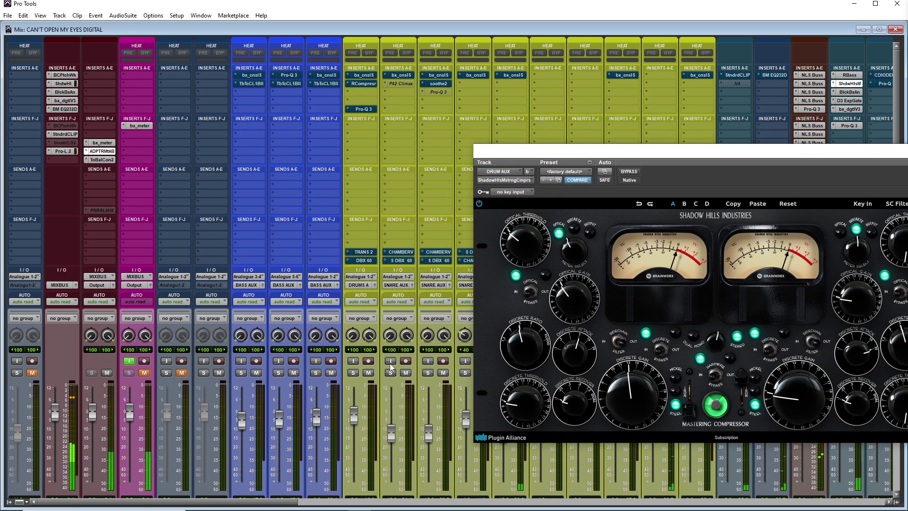
Step: Re-enable bx_console on tracks 10 and 11 plus RCompressor and the TRANS 2 and DBX 60 sends on track 10, leaving no plug-in window open
left_click(405, 74, "ctrl")
left_click(366, 85, "ctrl")
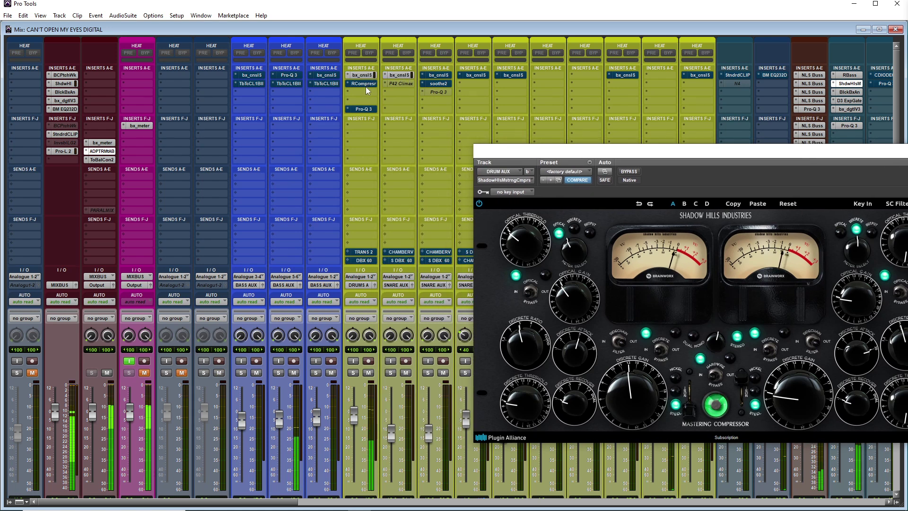
left_click(365, 260, "ctrl")
left_click(364, 251, "ctrl")
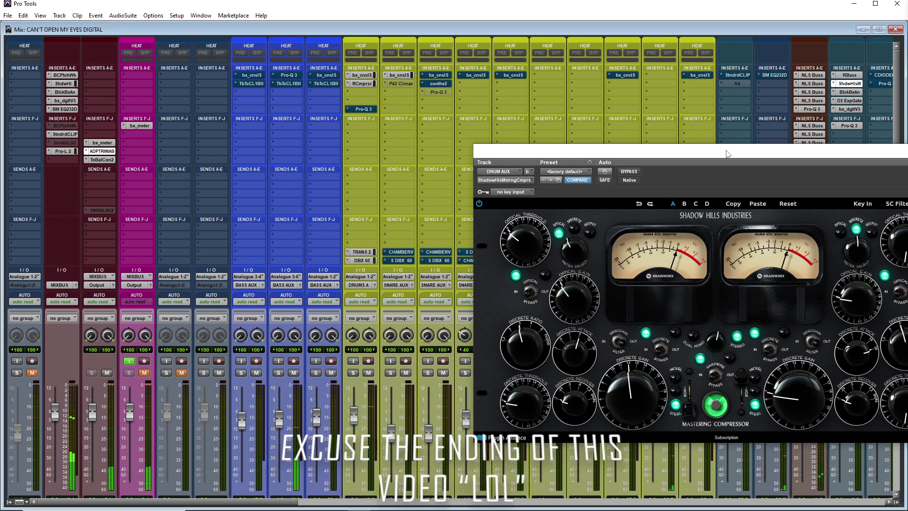
left_click_drag(728, 154, 474, 158)
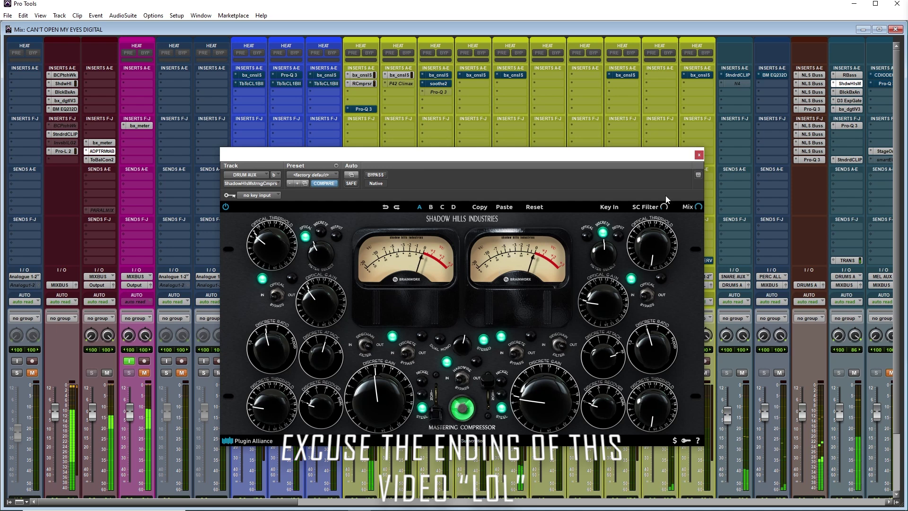
left_click(699, 155)
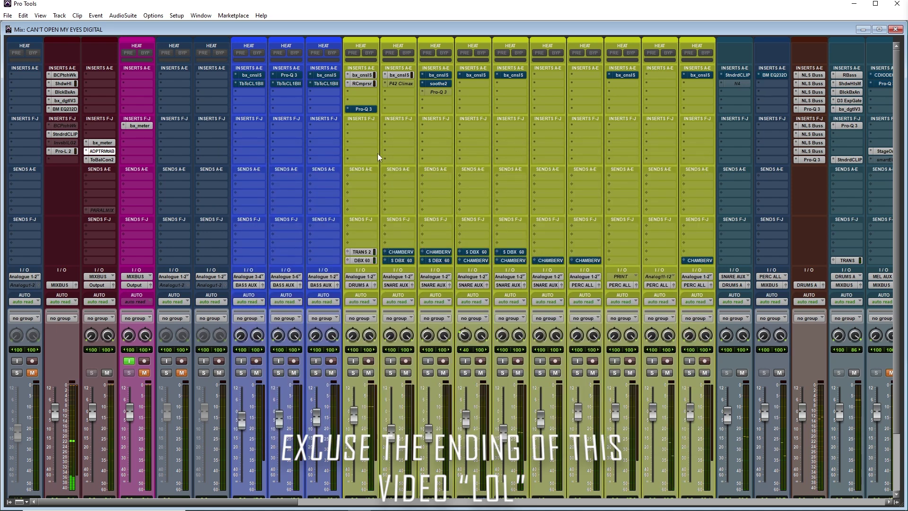